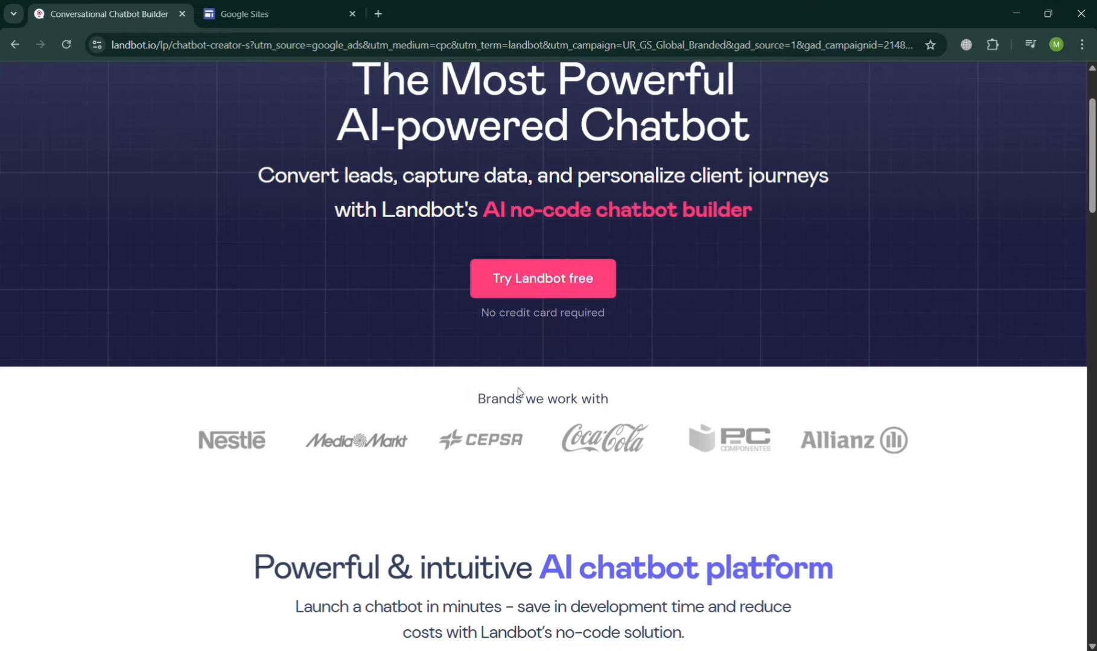
- Look through the Landbot landing page, including its no-code builder, pre-made templates and customer testimonial sections
scroll(517, 392, up, 2)
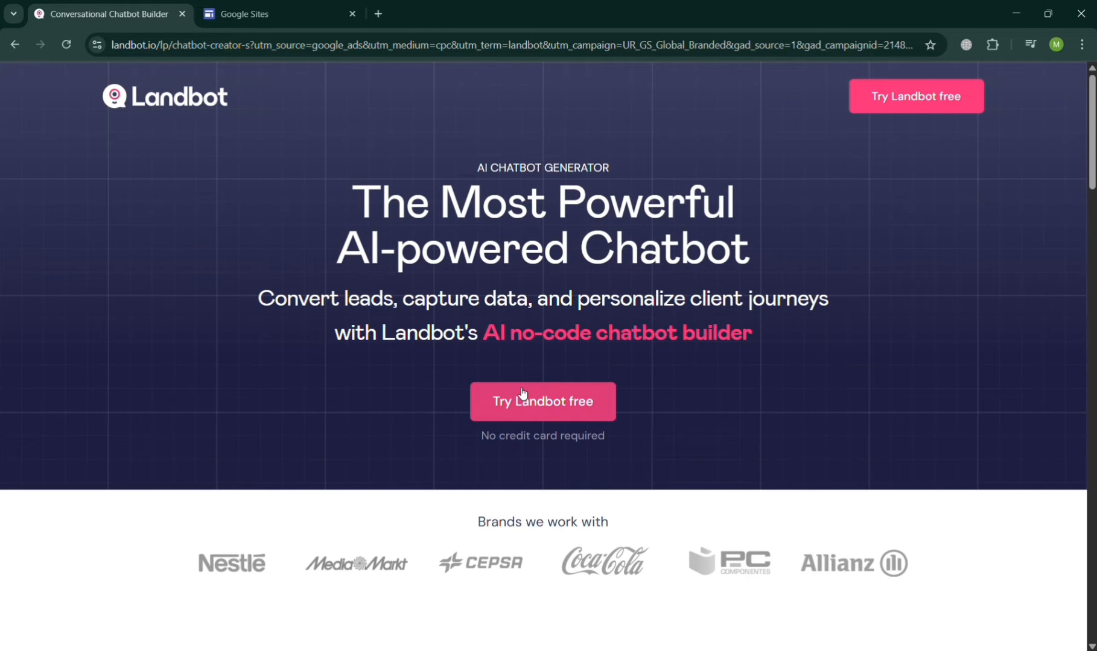
scroll(523, 392, down, 2)
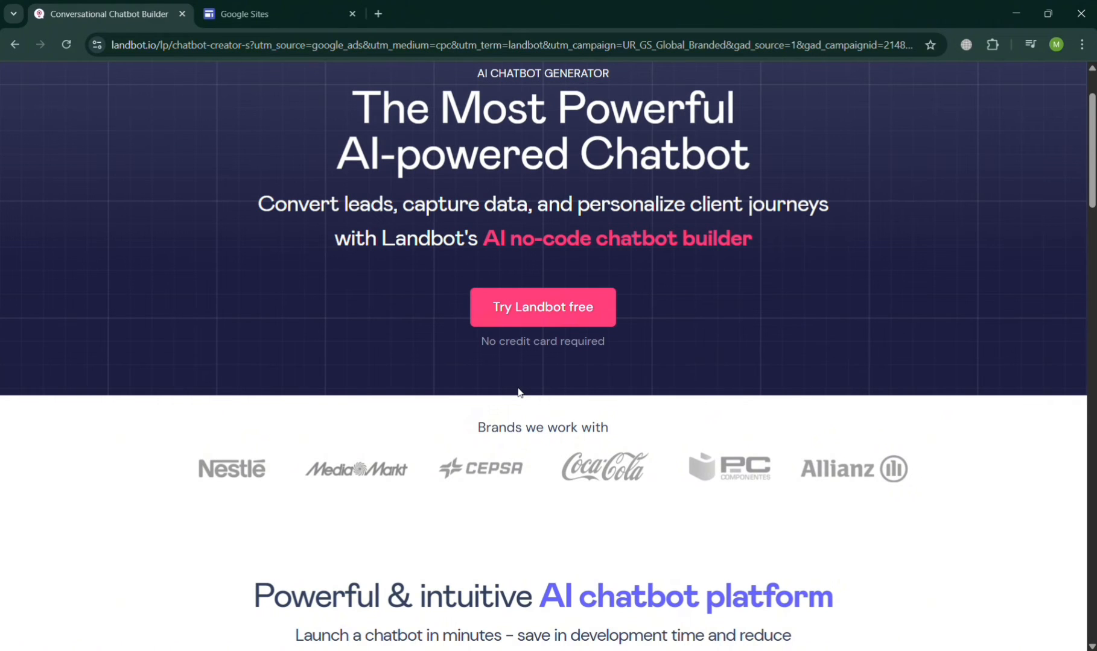
scroll(518, 392, down, 9)
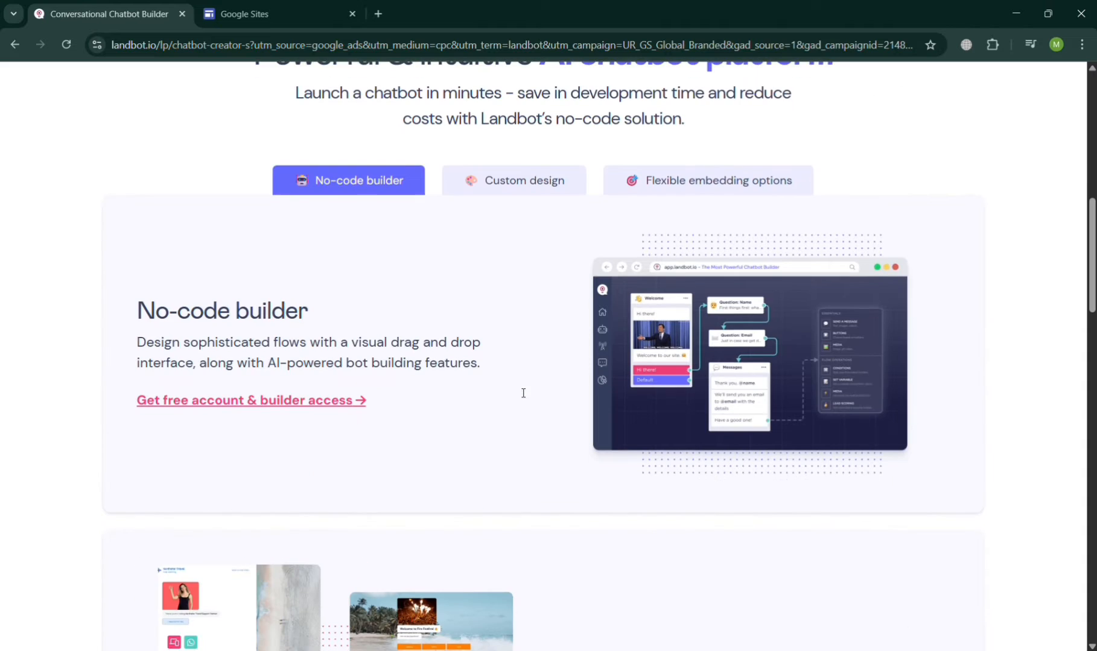
scroll(518, 392, up, 10)
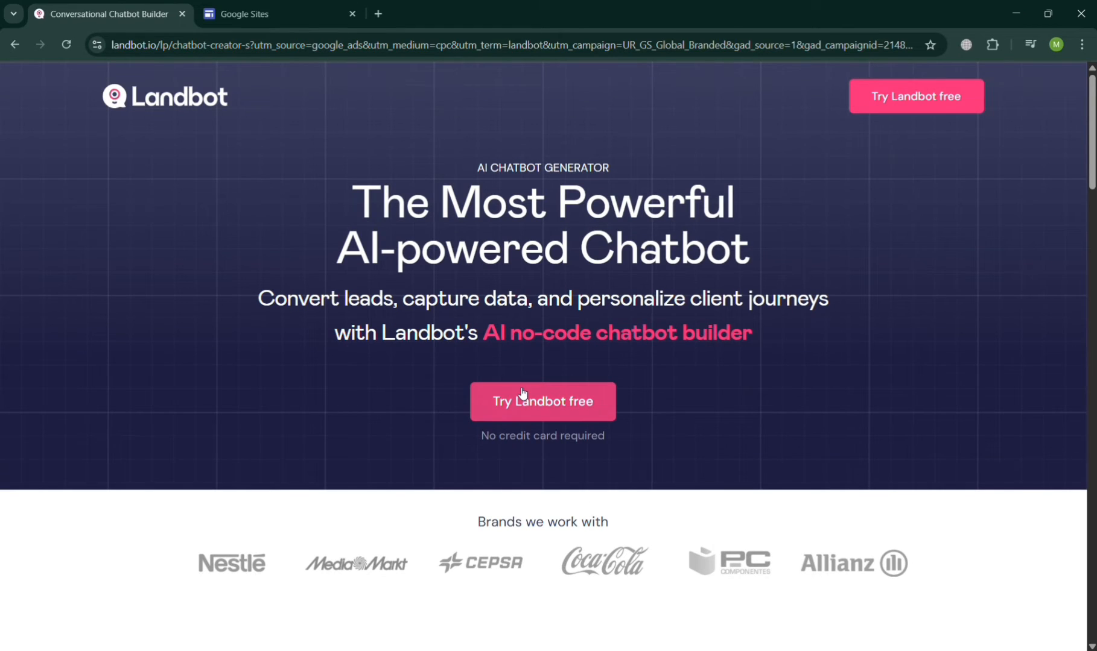
scroll(518, 392, down, 9)
scroll(518, 392, down, 13)
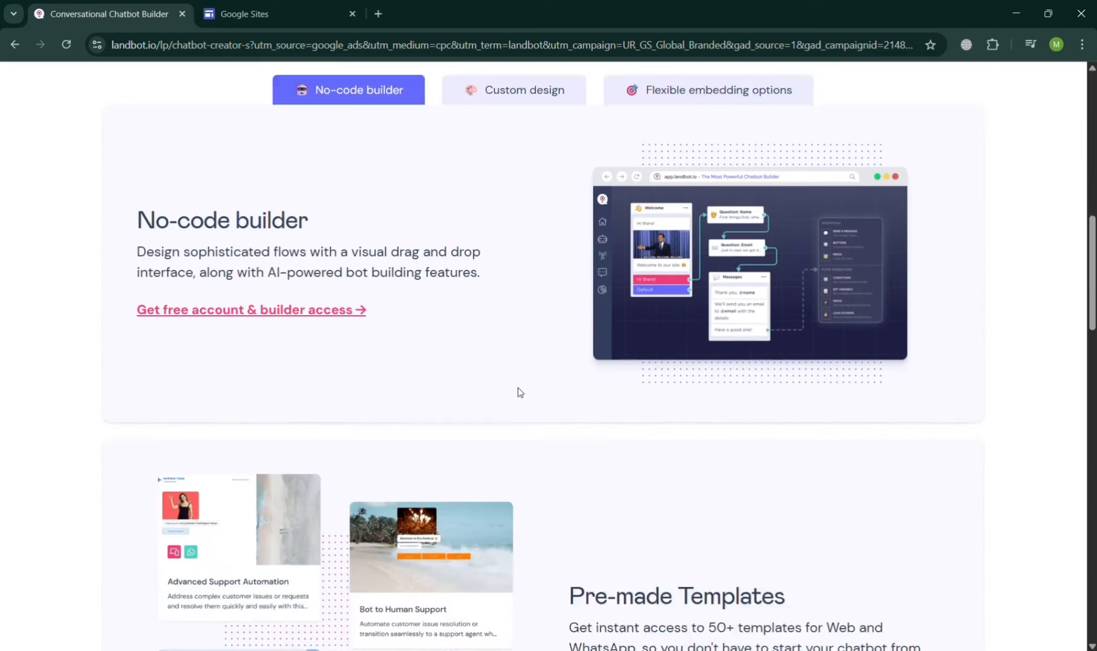
scroll(517, 392, down, 16)
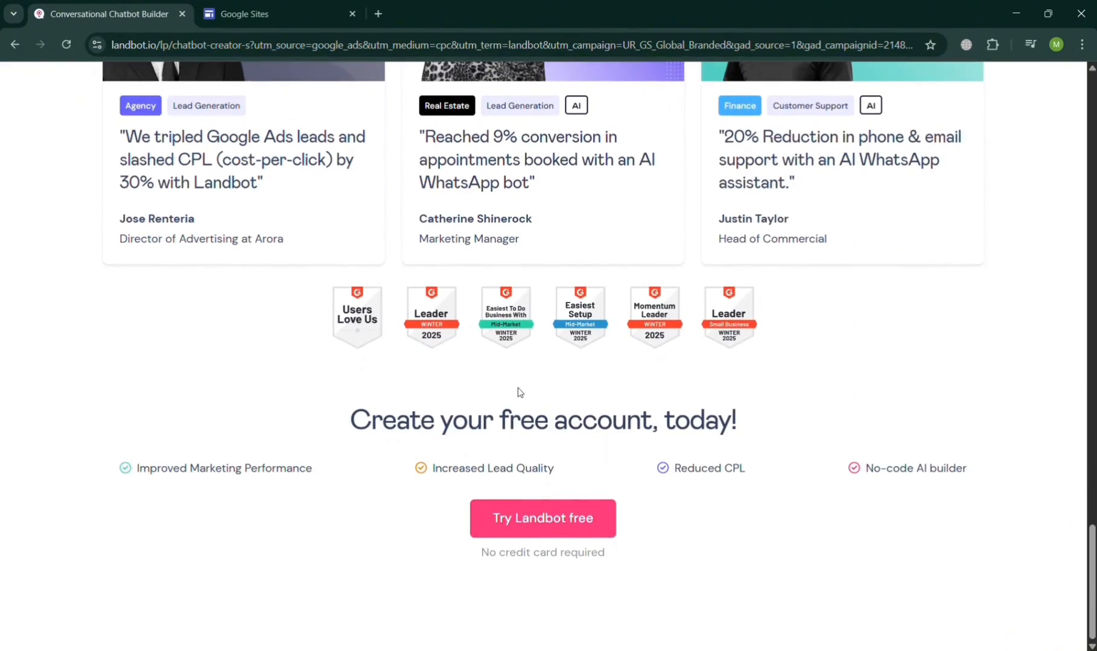
scroll(523, 393, up, 6)
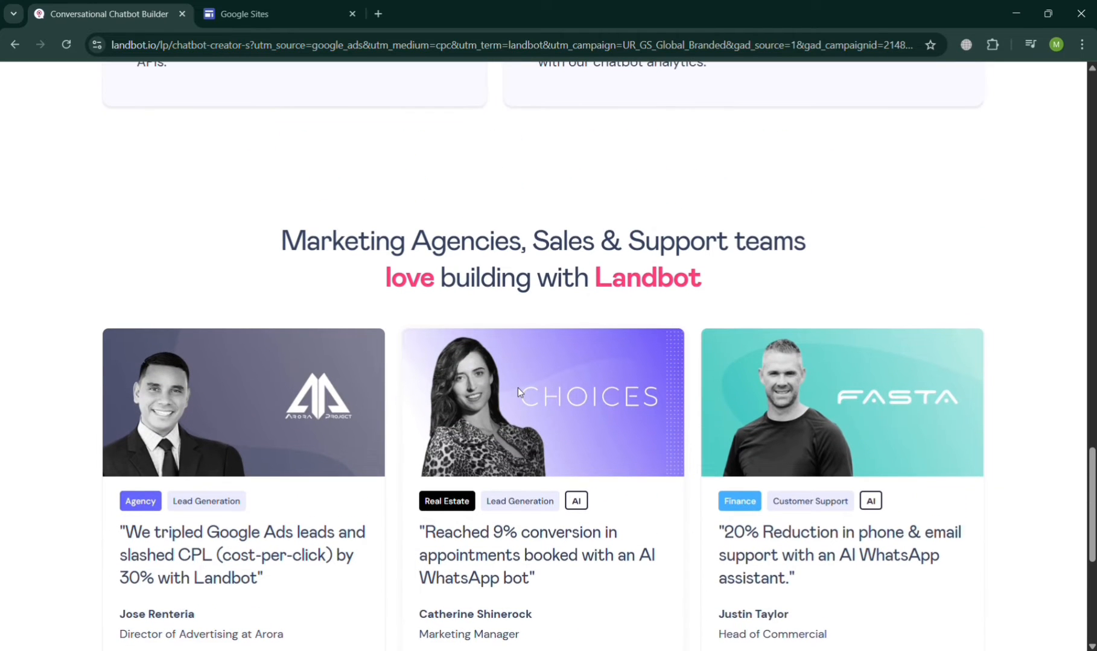
scroll(517, 393, up, 15)
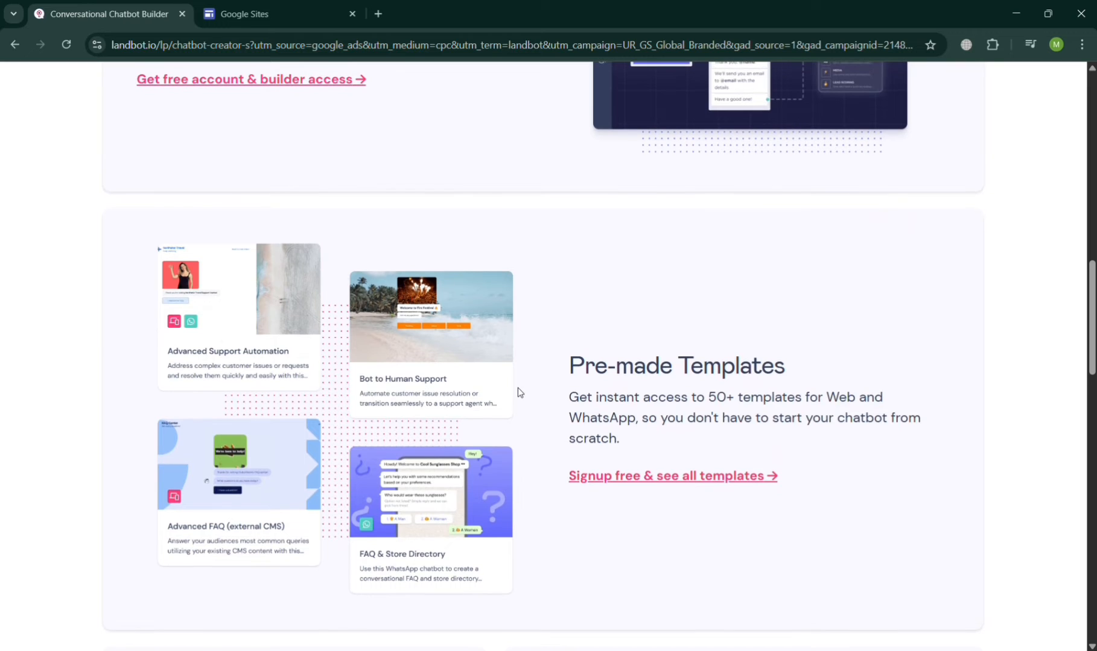
scroll(518, 392, up, 10)
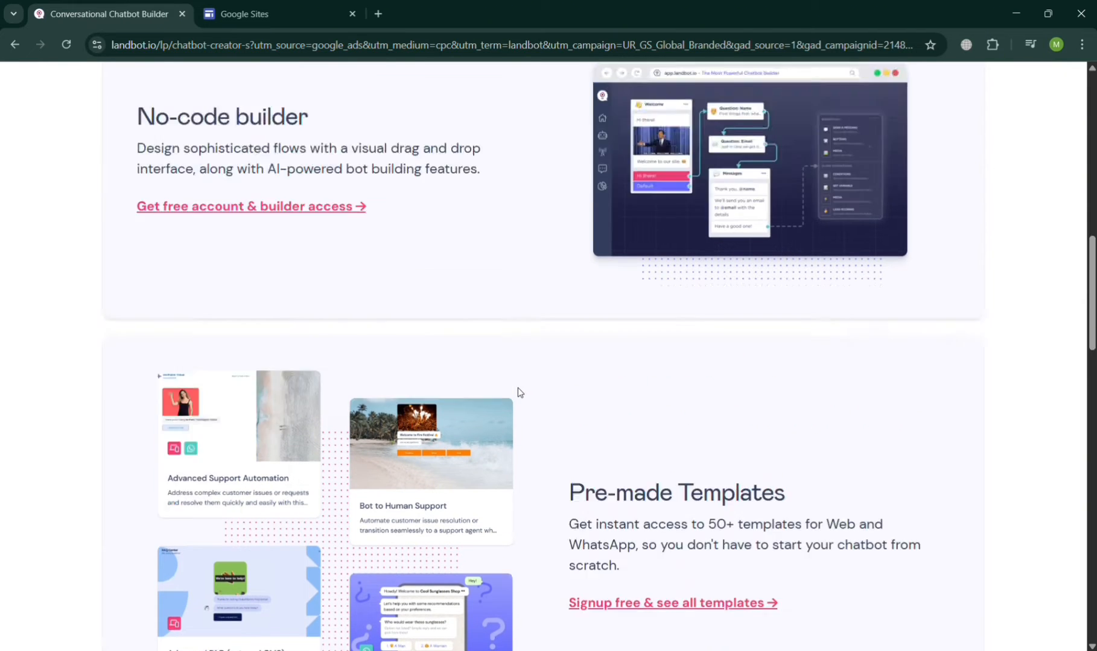
scroll(517, 392, up, 3)
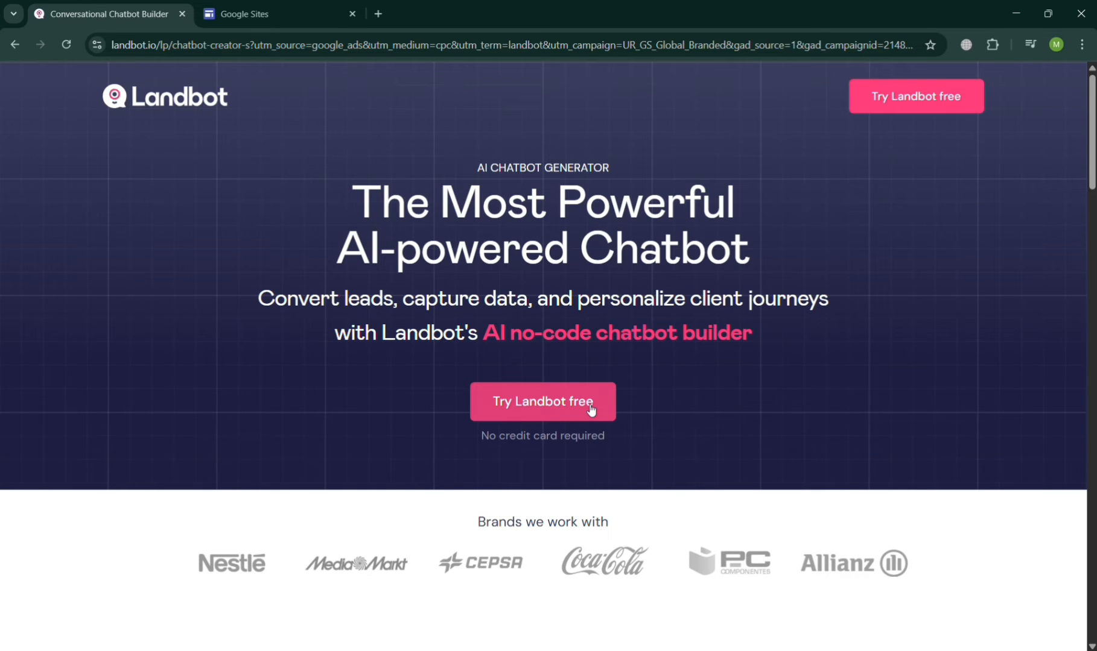
scroll(591, 409, down, 8)
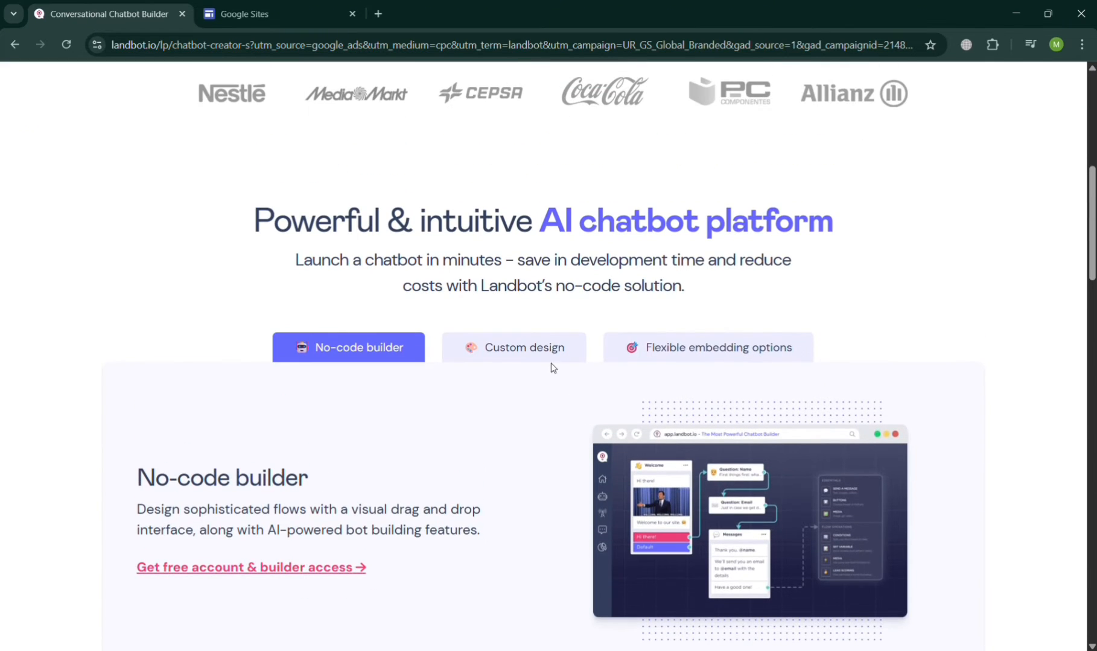
scroll(706, 363, up, 8)
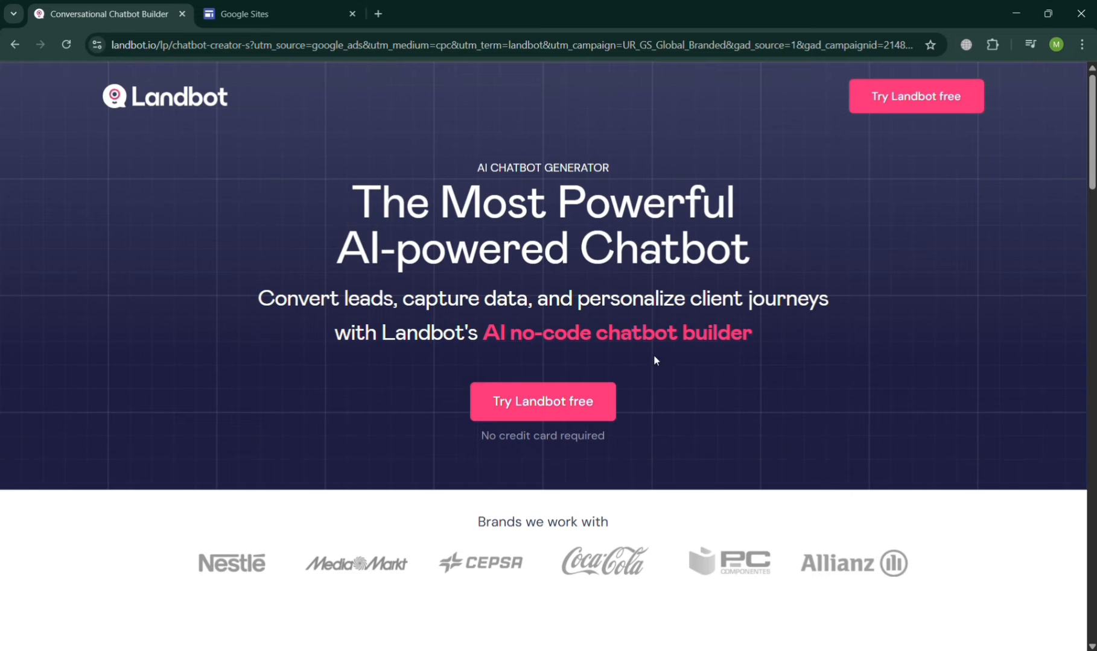
- Sign up for the free Landbot trial with Google and submit the first name in the welcome chat
click(565, 407)
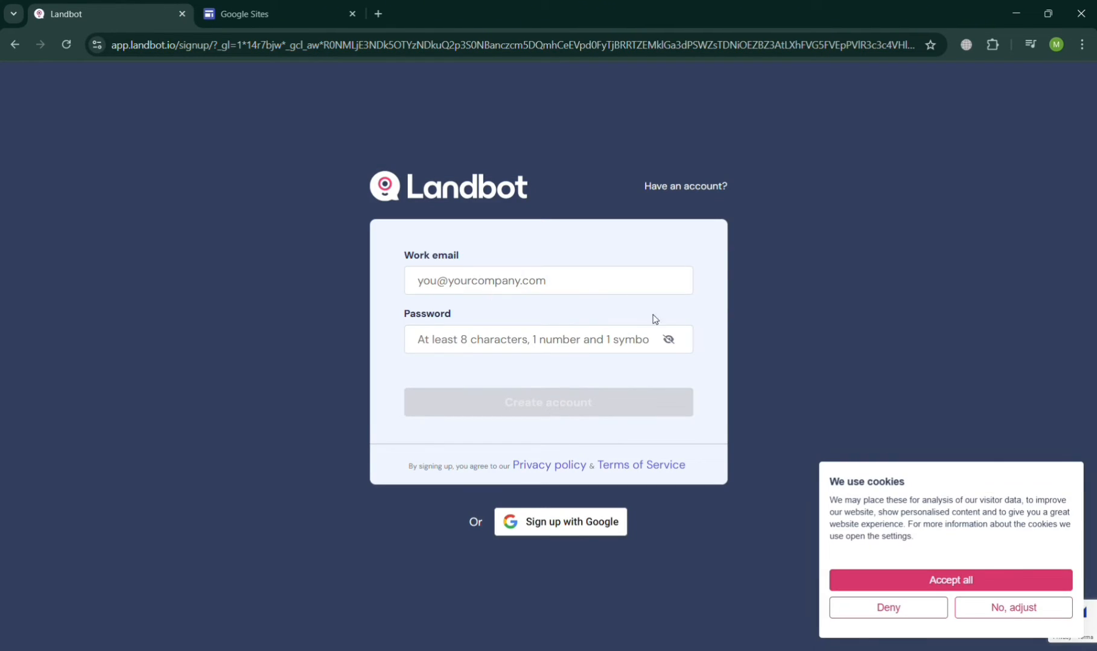
click(597, 523)
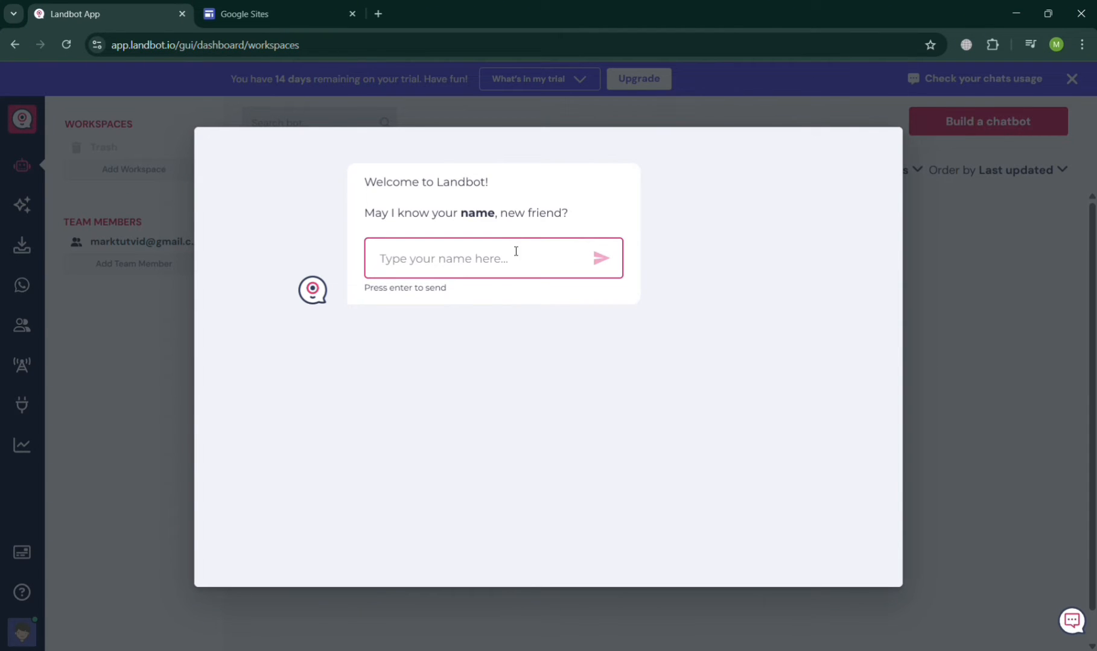
text(M)
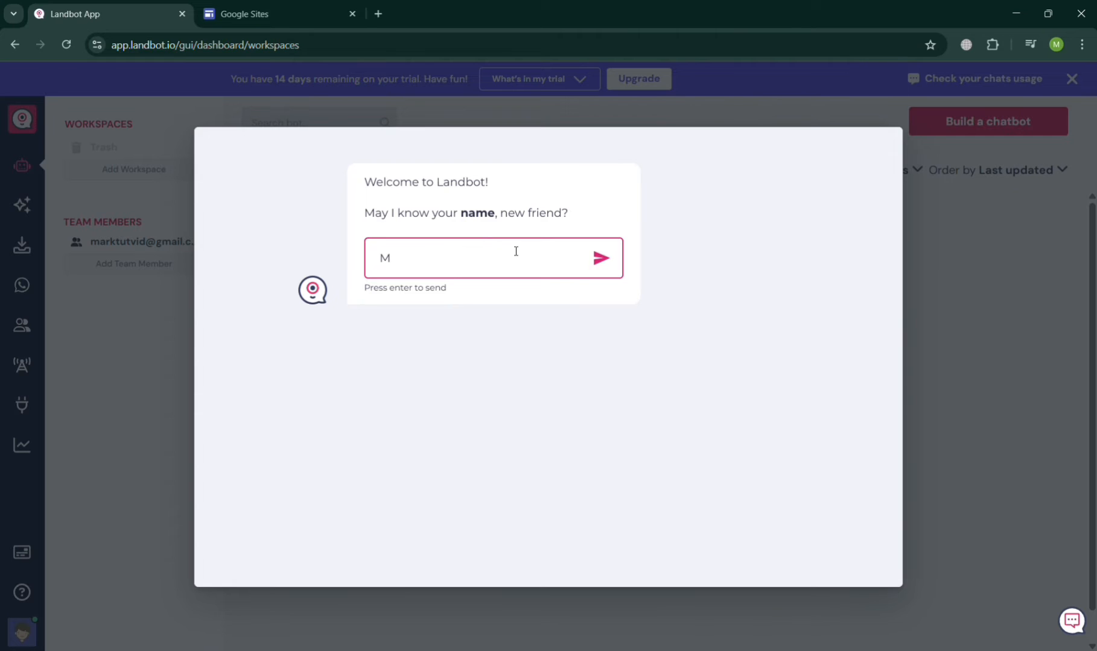
text(ark)
click(608, 259)
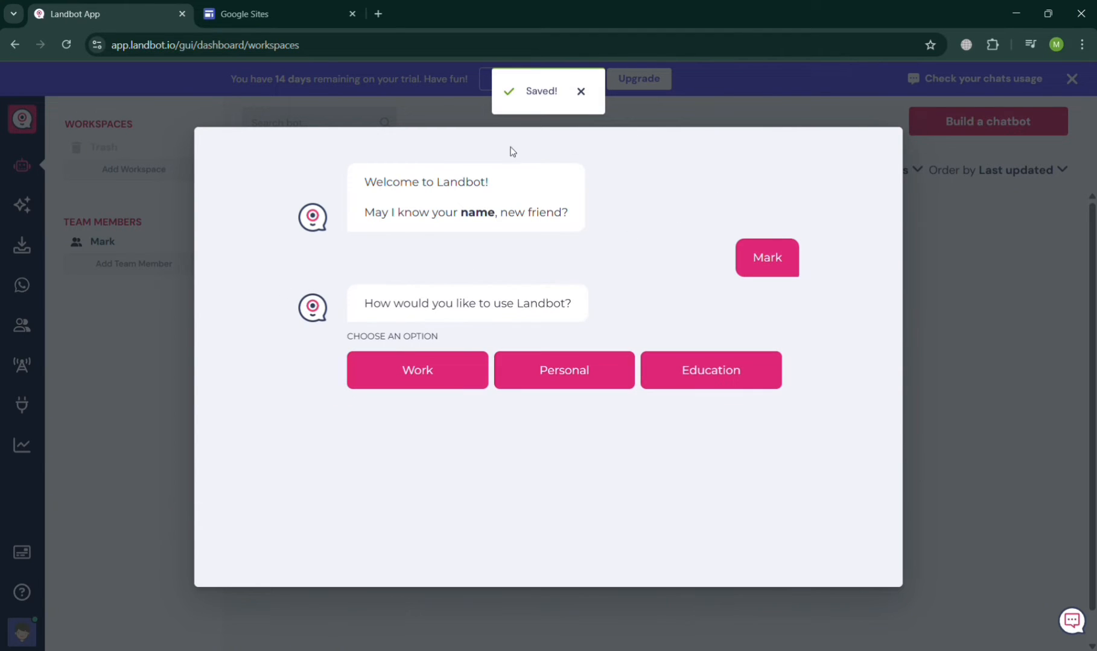
click(580, 91)
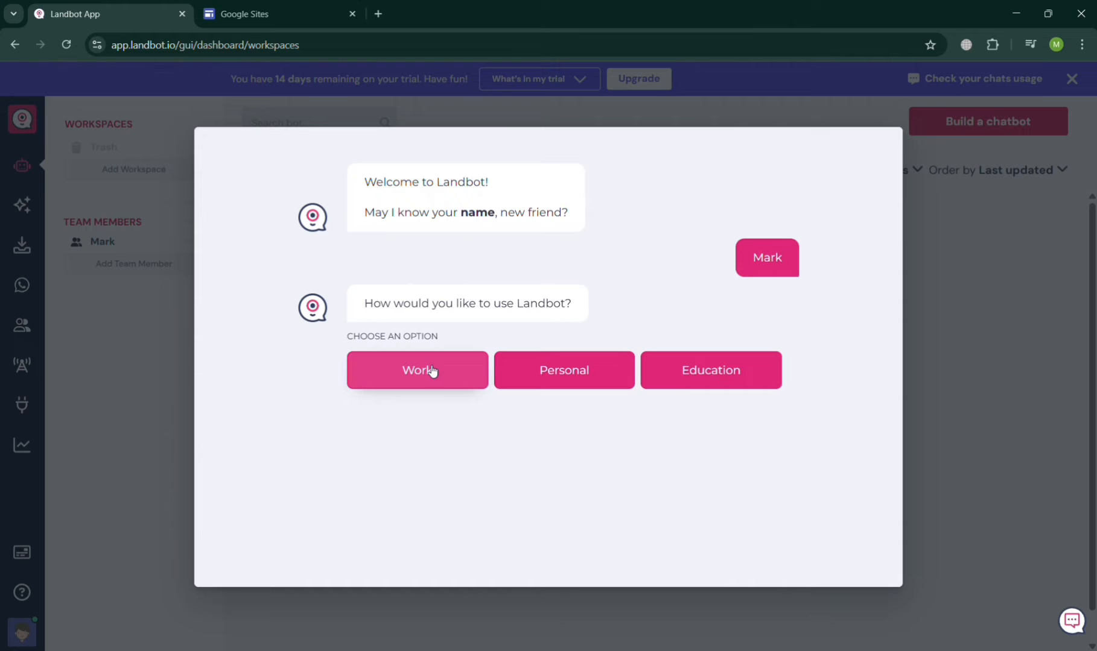
- Answer the onboarding questions with Personal use, Other as purpose, Other as referral source, Design My own flow, and Web as channel
click(539, 372)
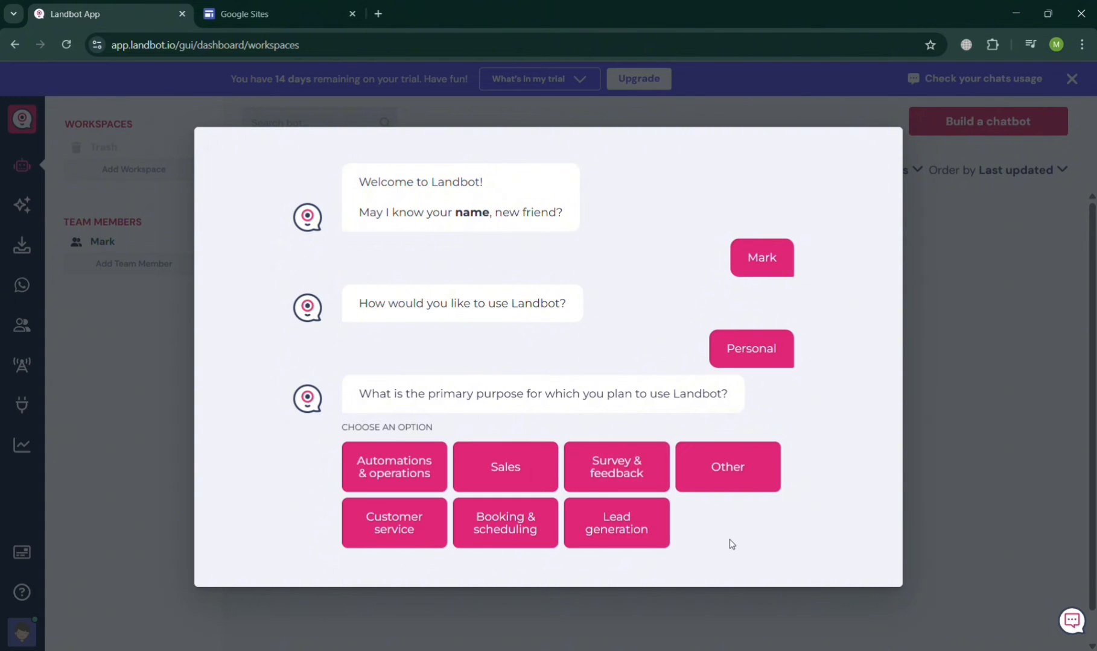
click(709, 481)
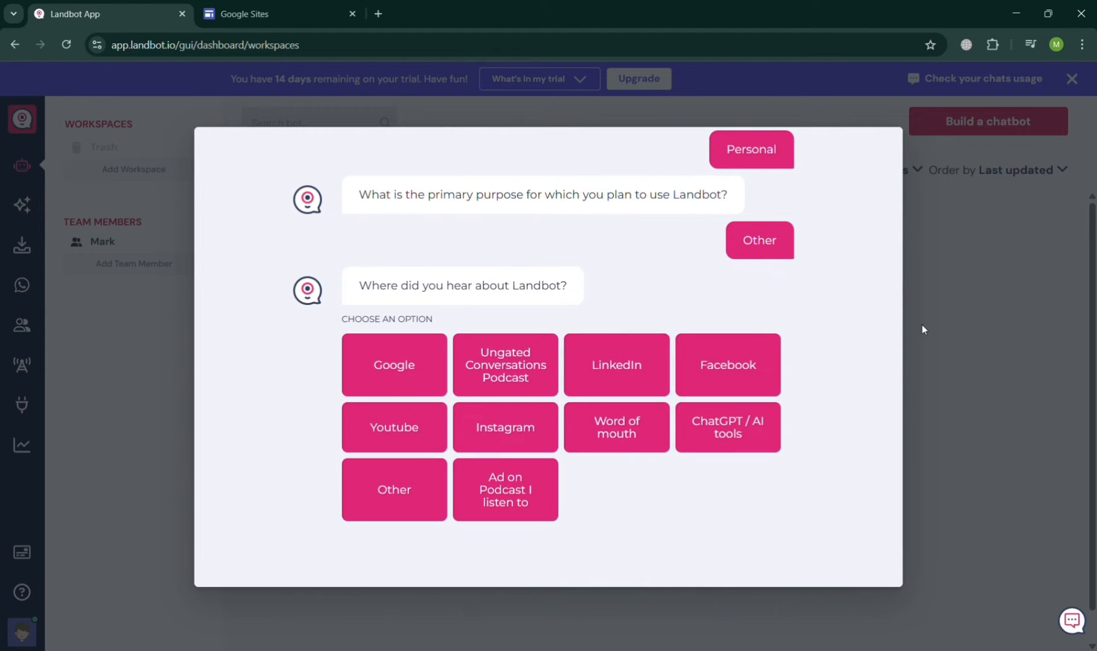
click(397, 490)
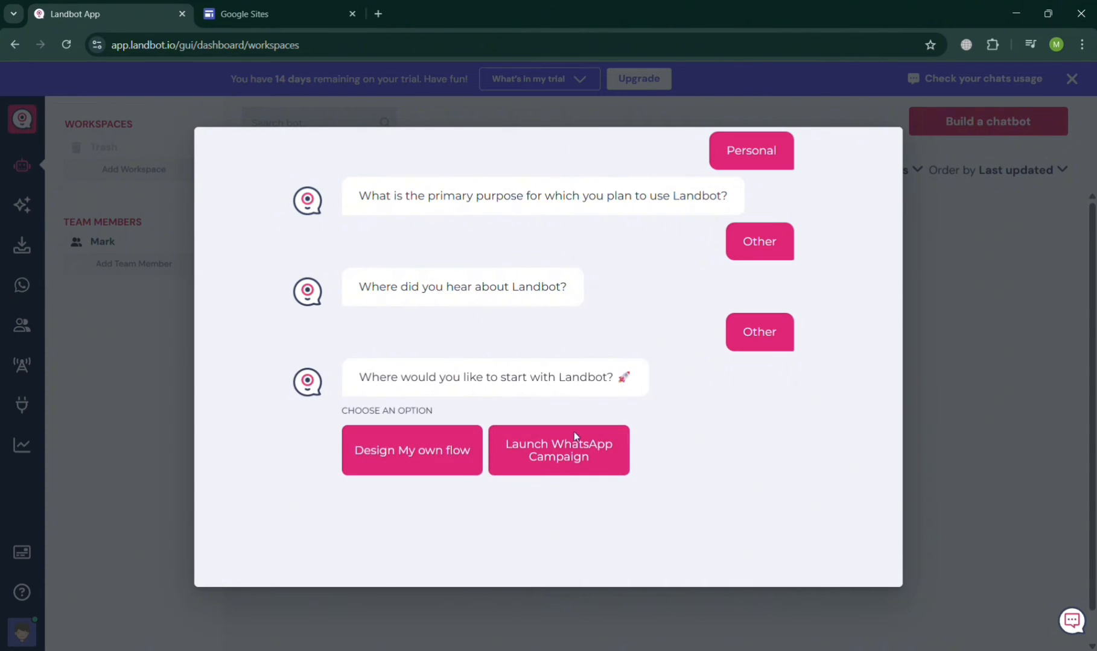
click(442, 465)
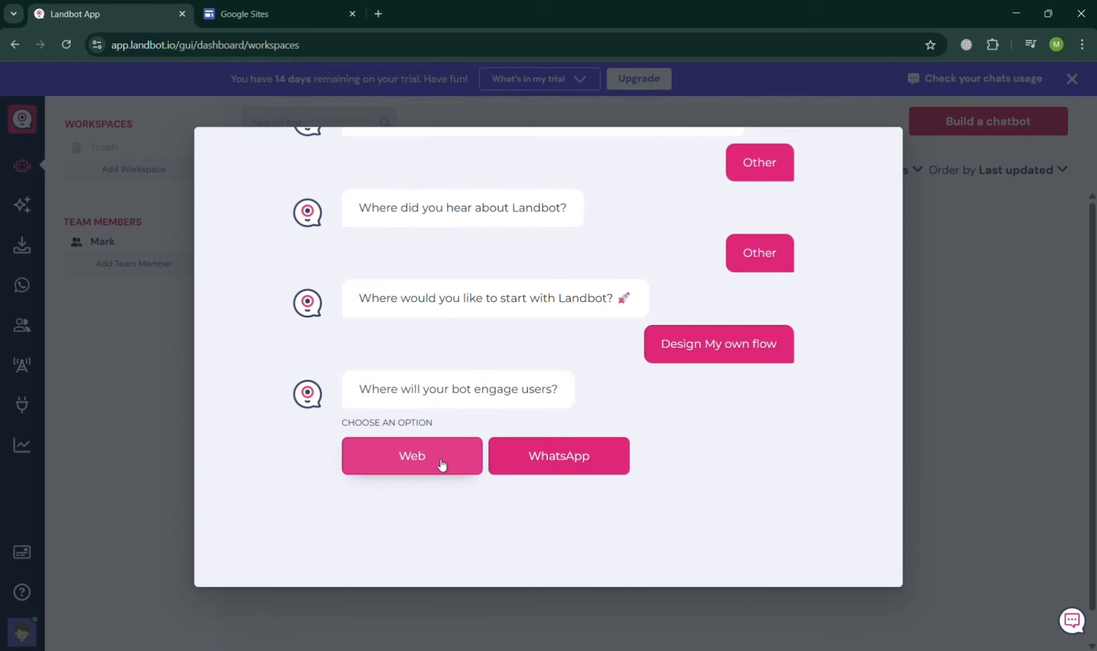
click(441, 464)
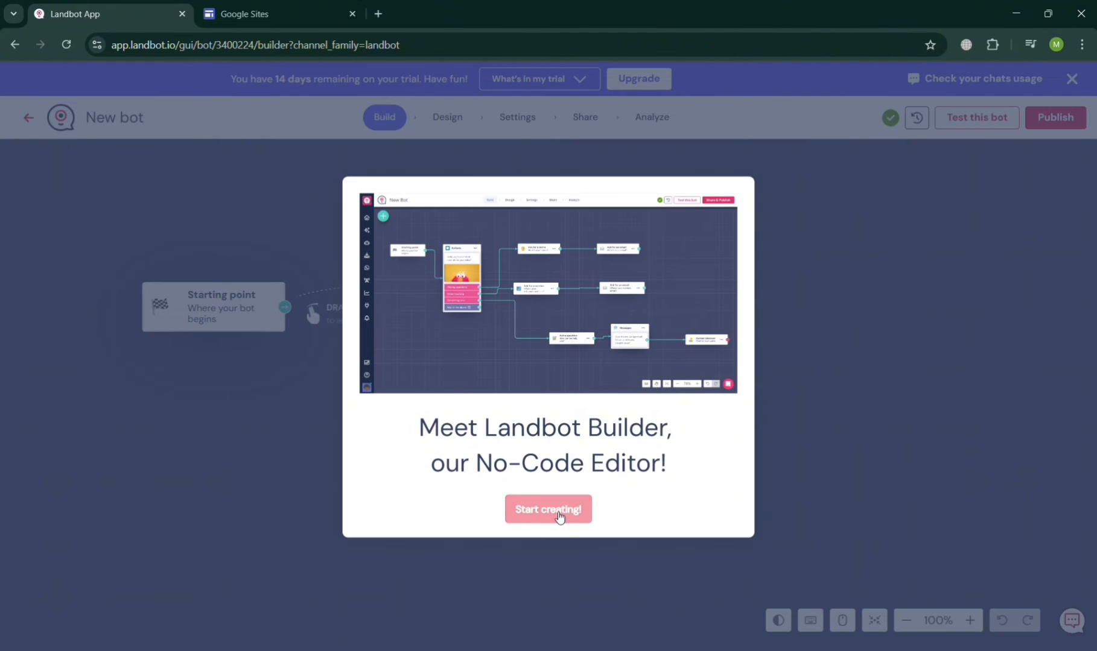
- Start the builder's guided tour and add a Buttons block after the Starting point
click(554, 511)
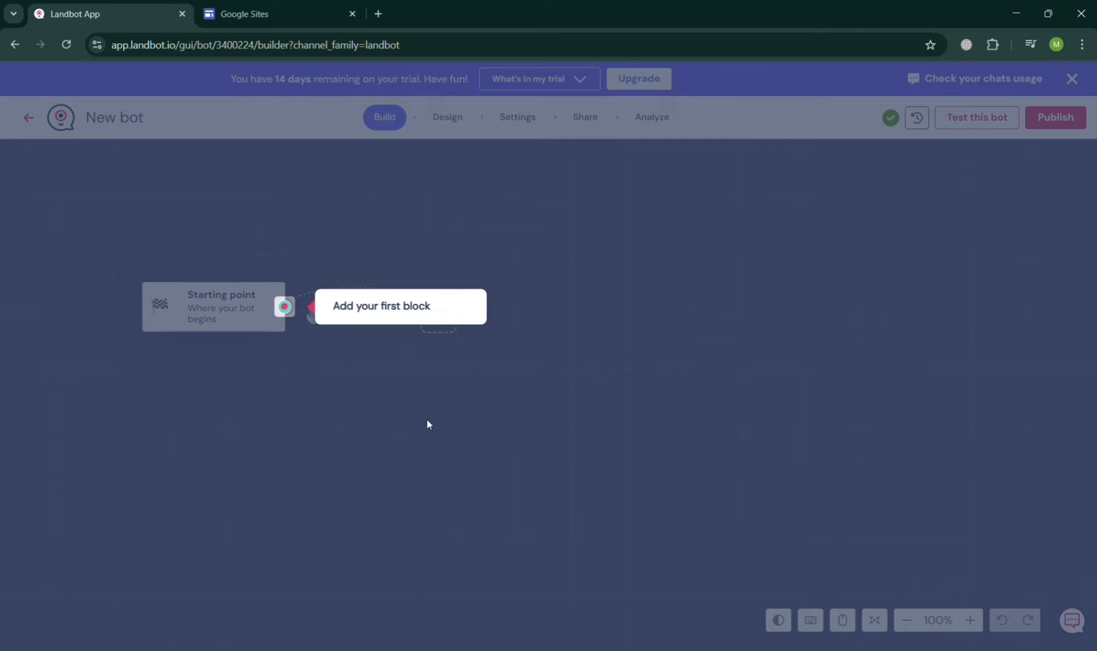
click(284, 307)
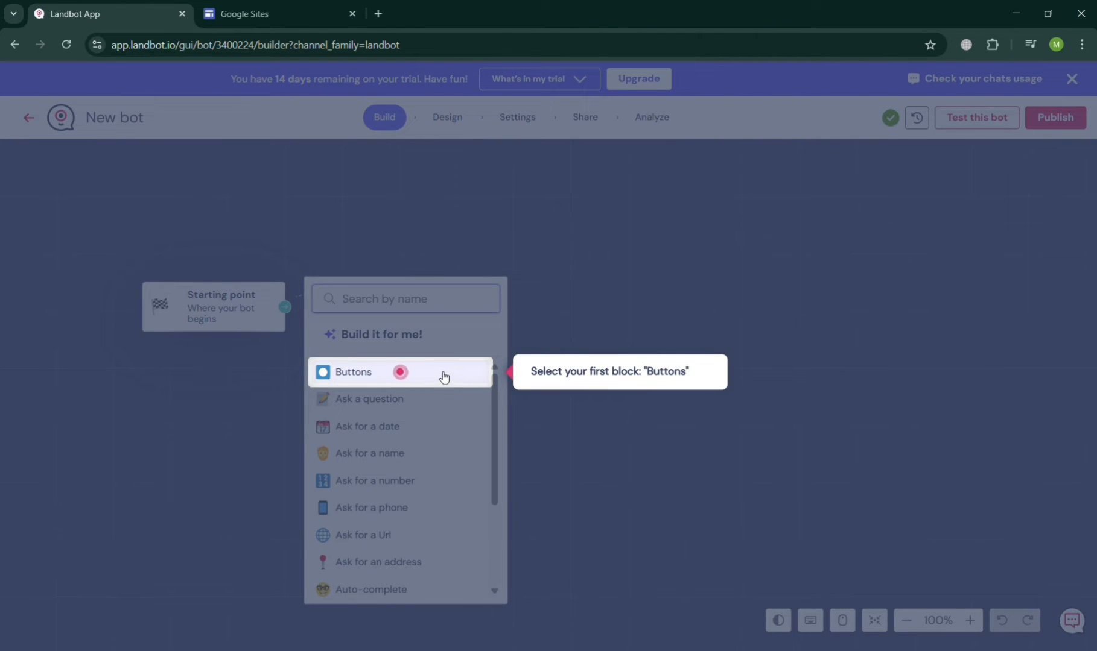
click(380, 374)
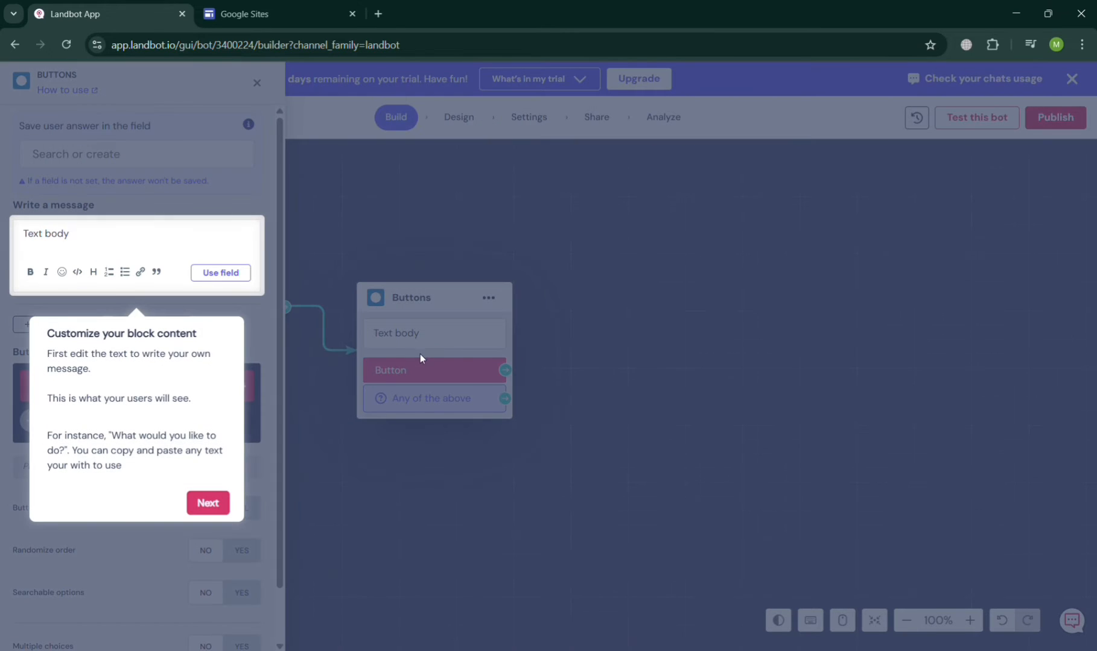
- Complete the remaining builder tour, opening the Questions blocks from the Button output and publishing the bot
click(206, 502)
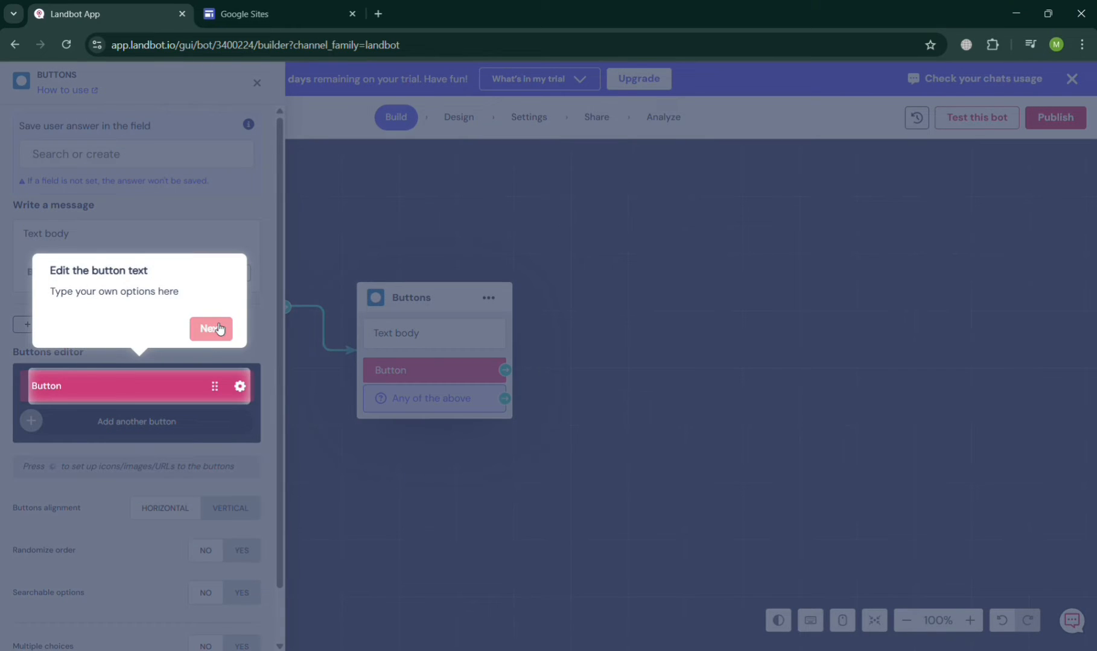
click(215, 328)
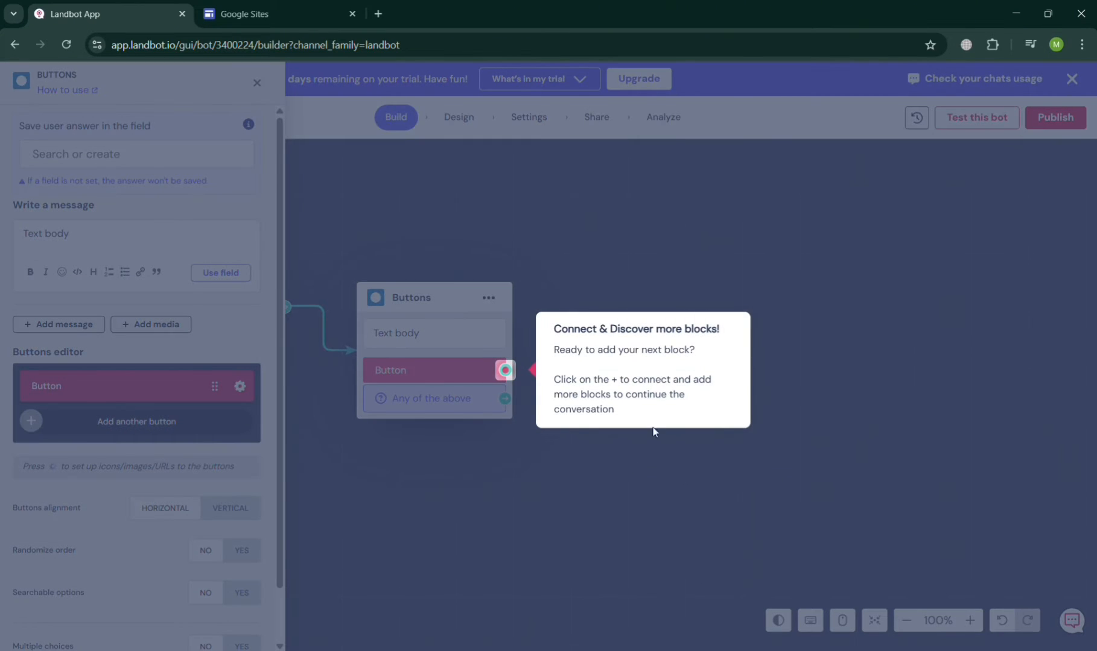
click(509, 371)
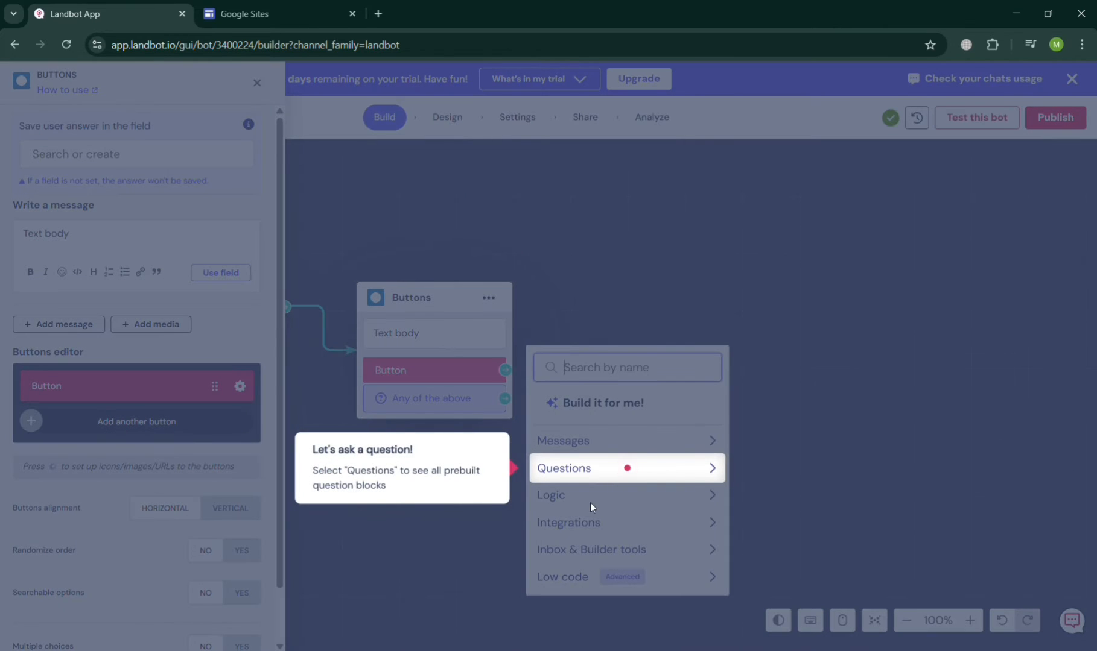
click(687, 474)
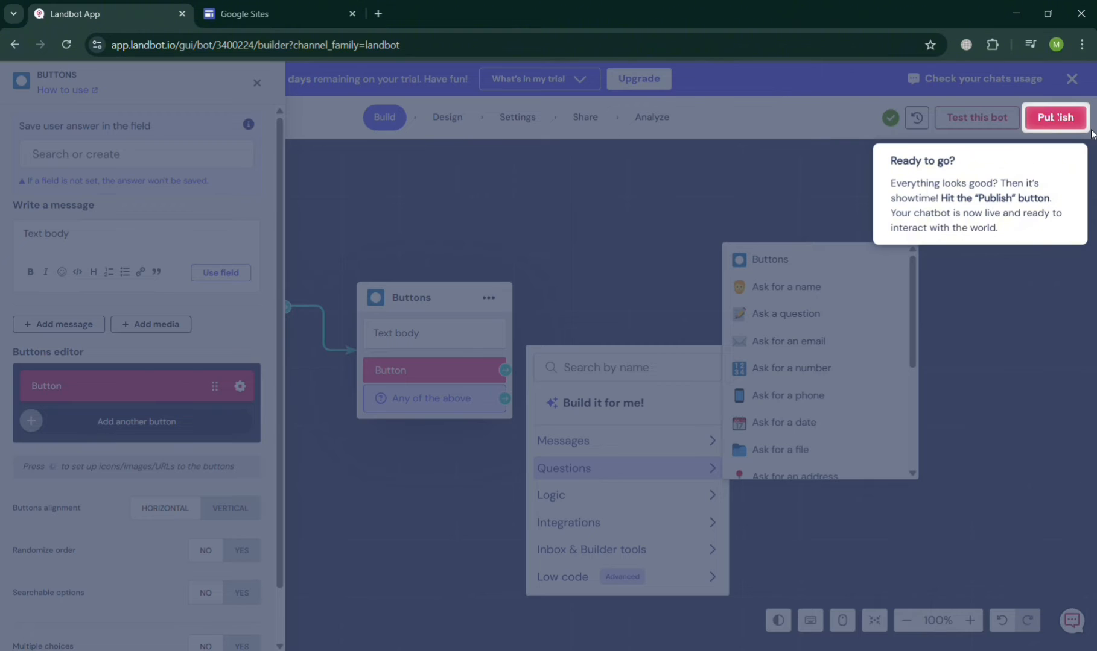
click(1074, 116)
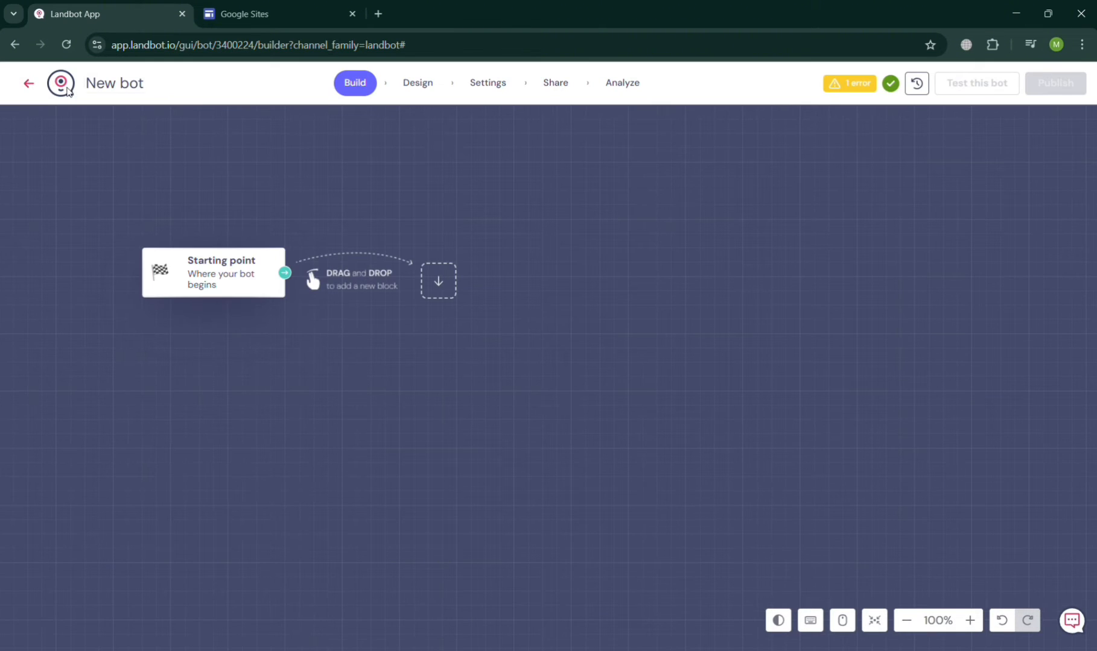
- Return to the bots dashboard and build a new Web chatbot, starting from scratch
click(38, 88)
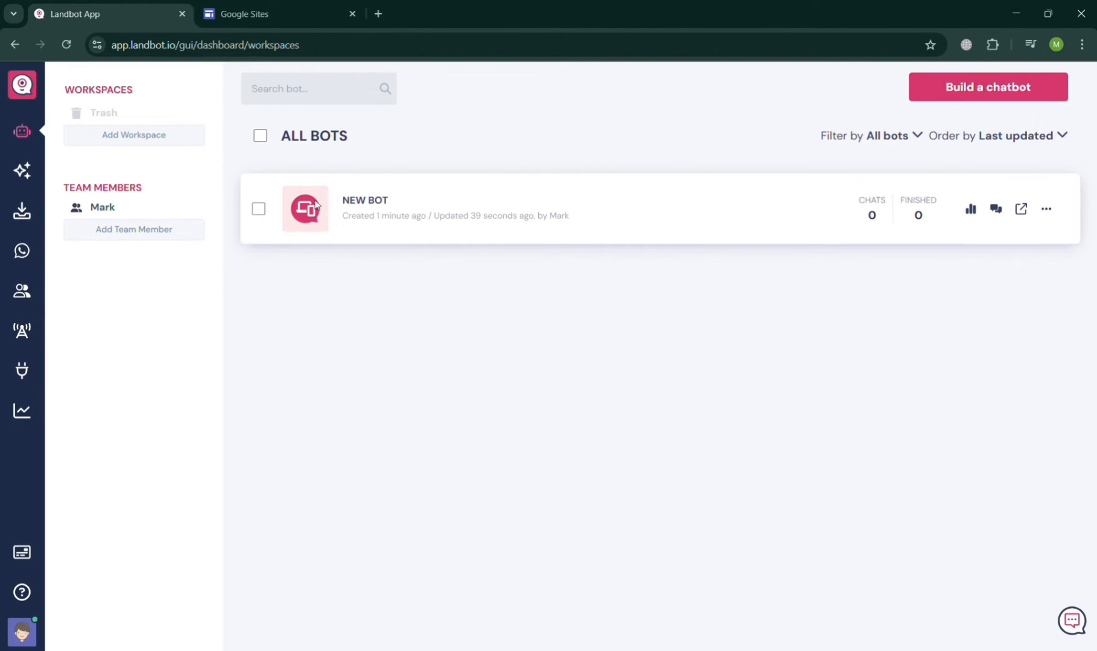
scroll(985, 149, up, 4)
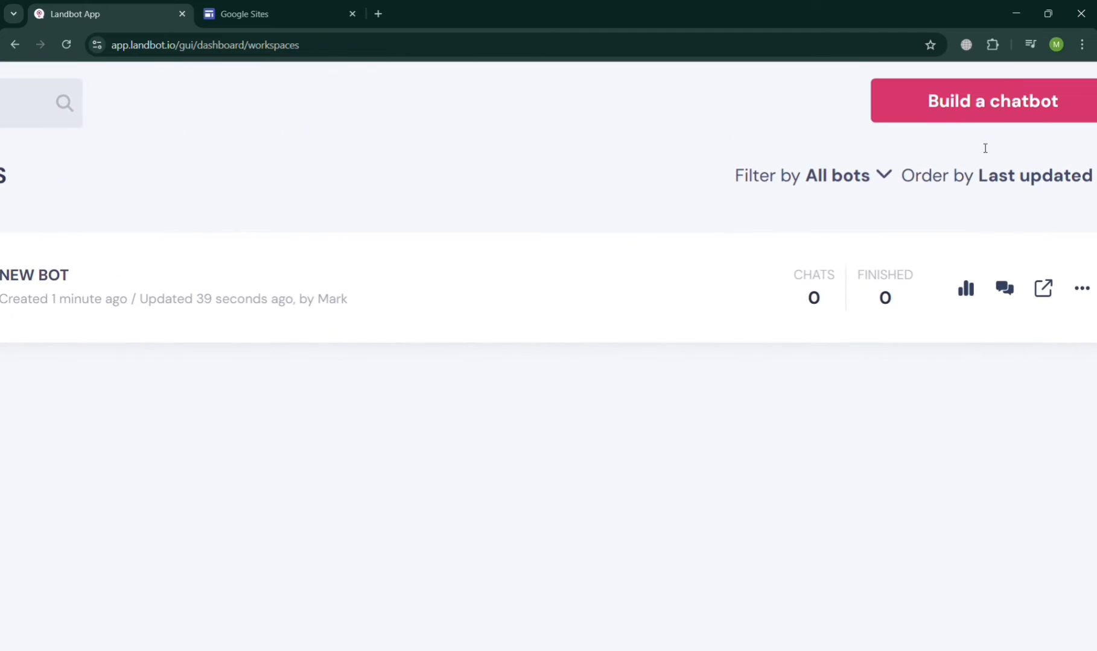
click(980, 109)
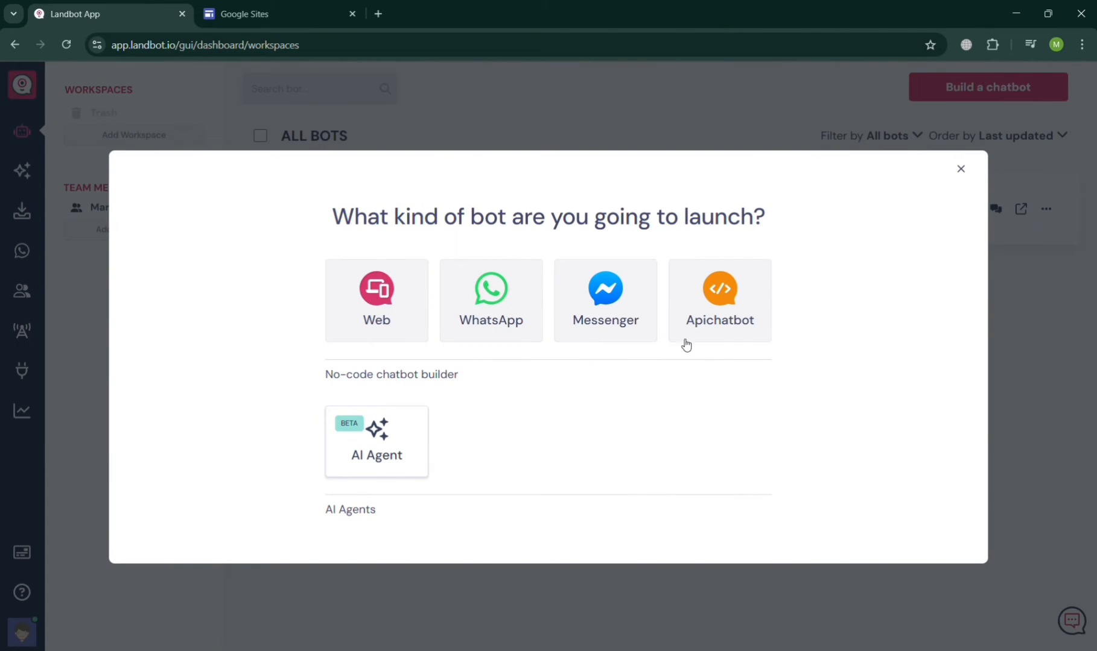
click(382, 321)
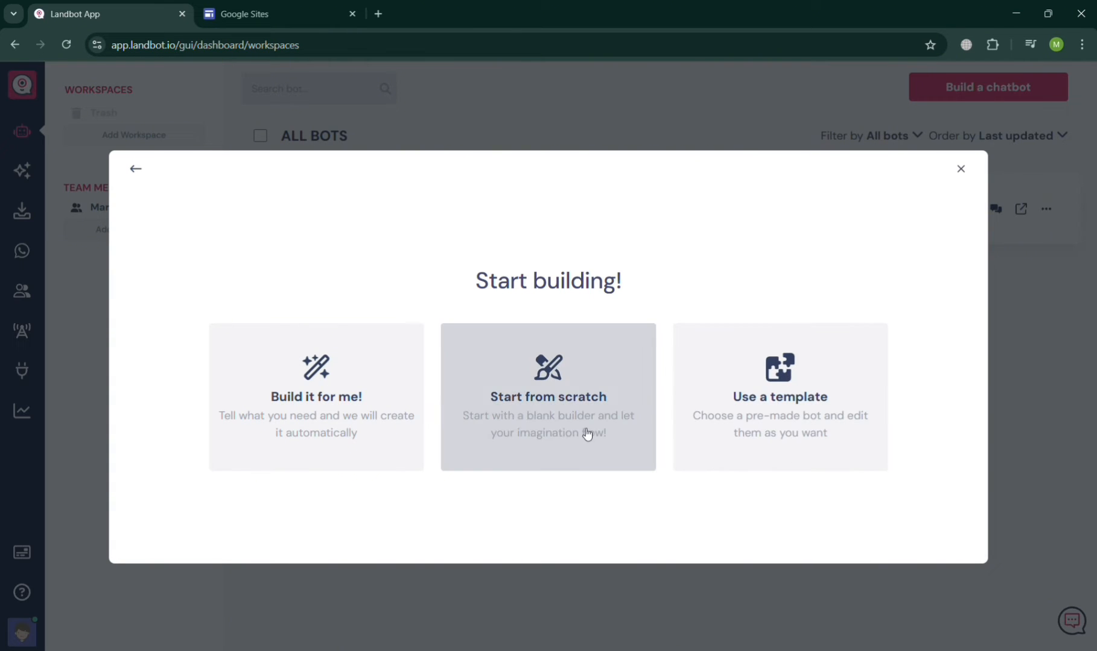
click(585, 432)
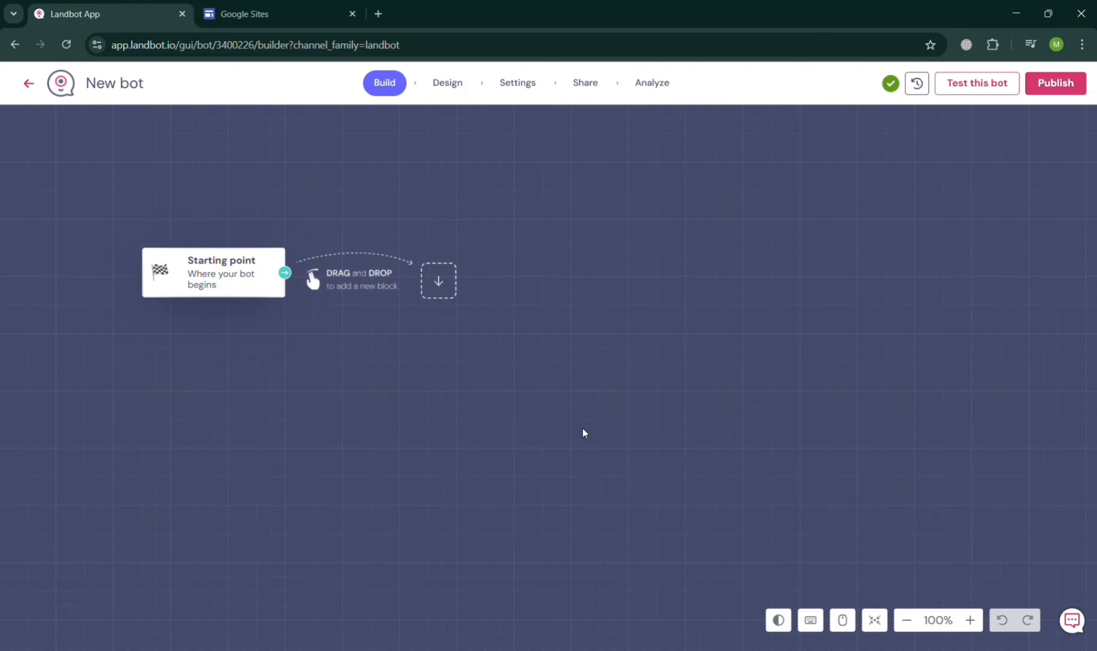
- Add an Ask a question block after the Starting point with the text "Hi! How are you?" and apply it
click(294, 277)
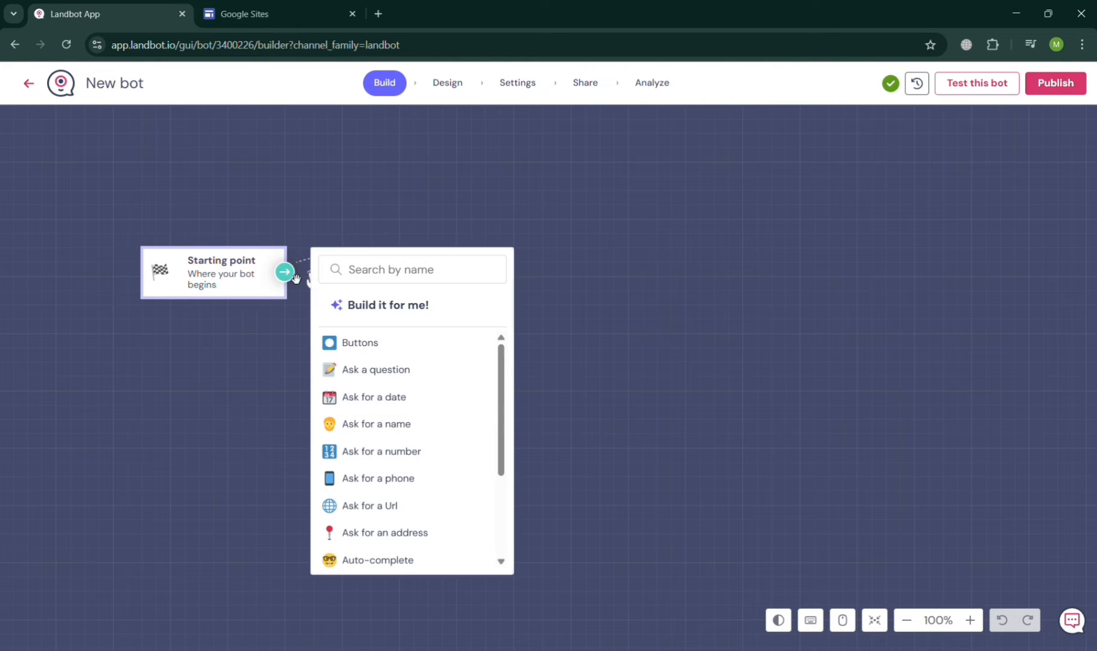
click(456, 375)
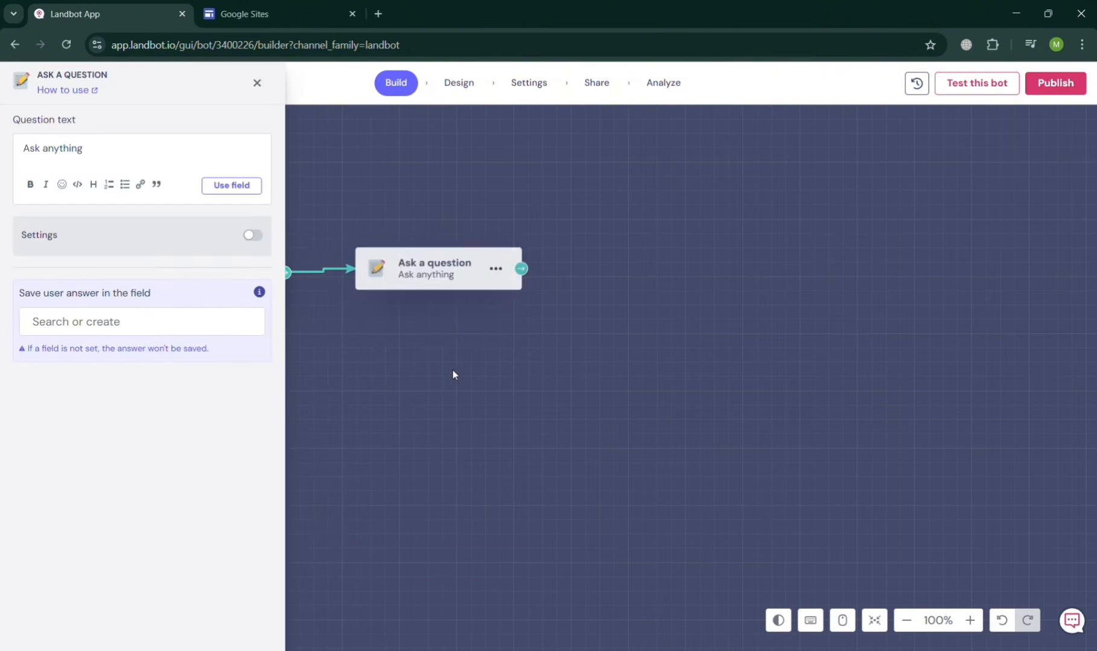
click(84, 152)
triple_click(84, 152)
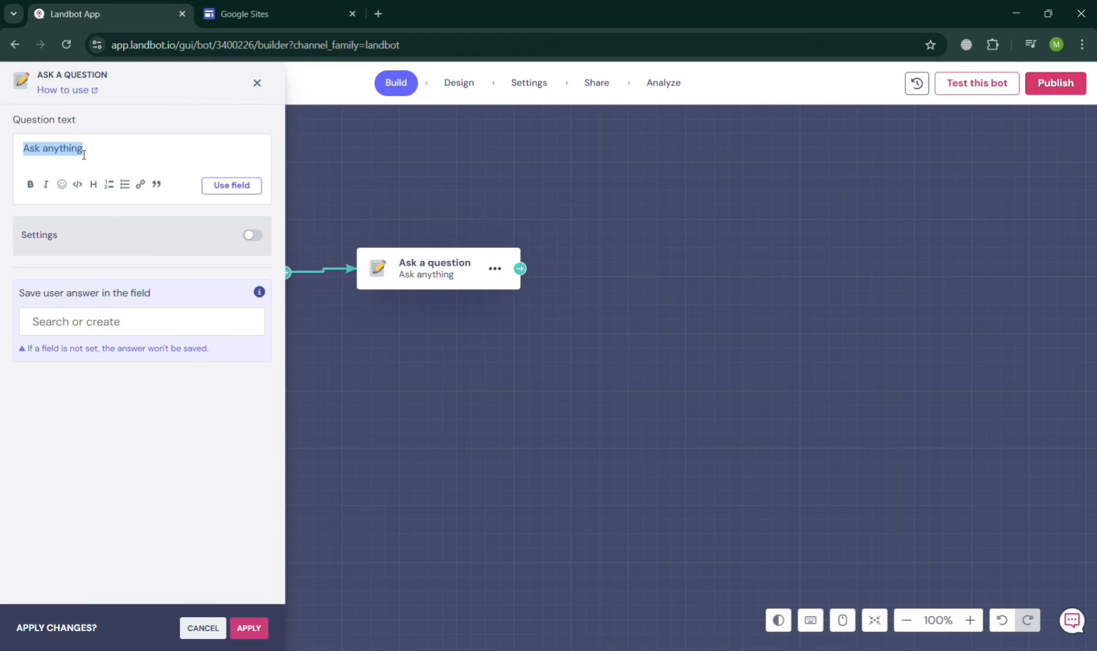
text(Hi! G)
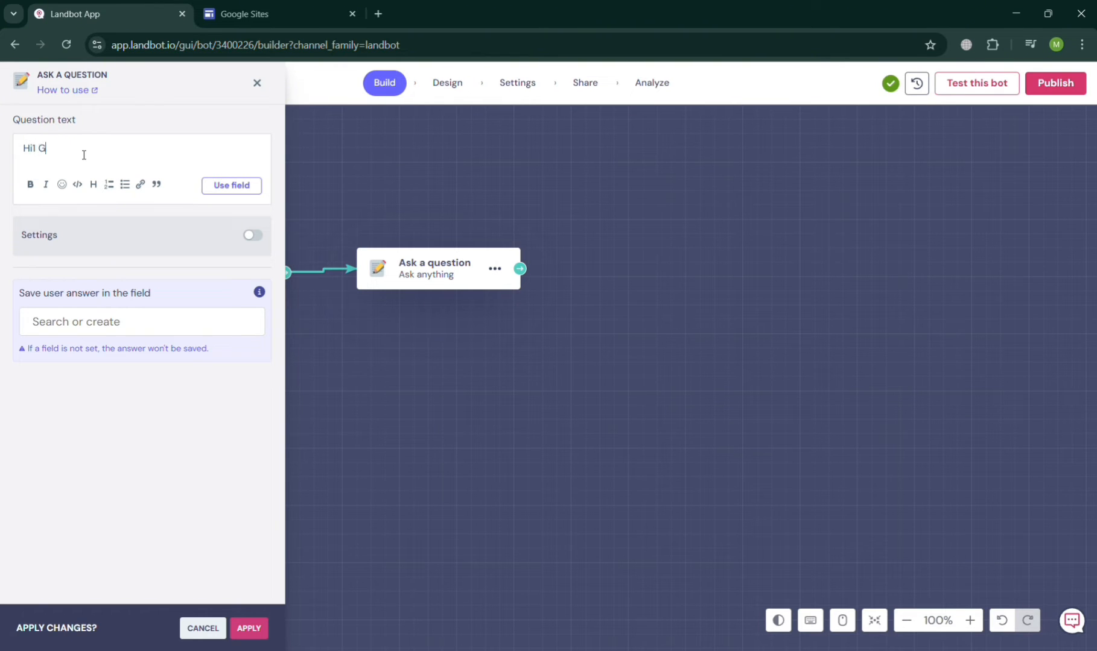
key(BackSpace)
key(BackSpace)
text(How are you)
click(247, 193)
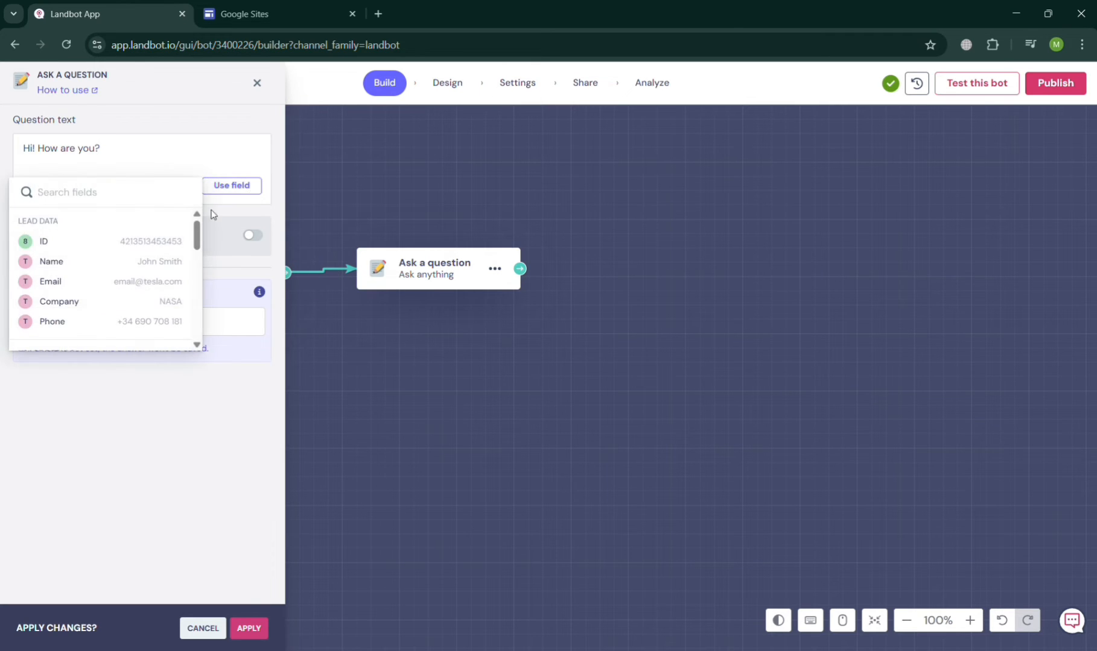
click(377, 216)
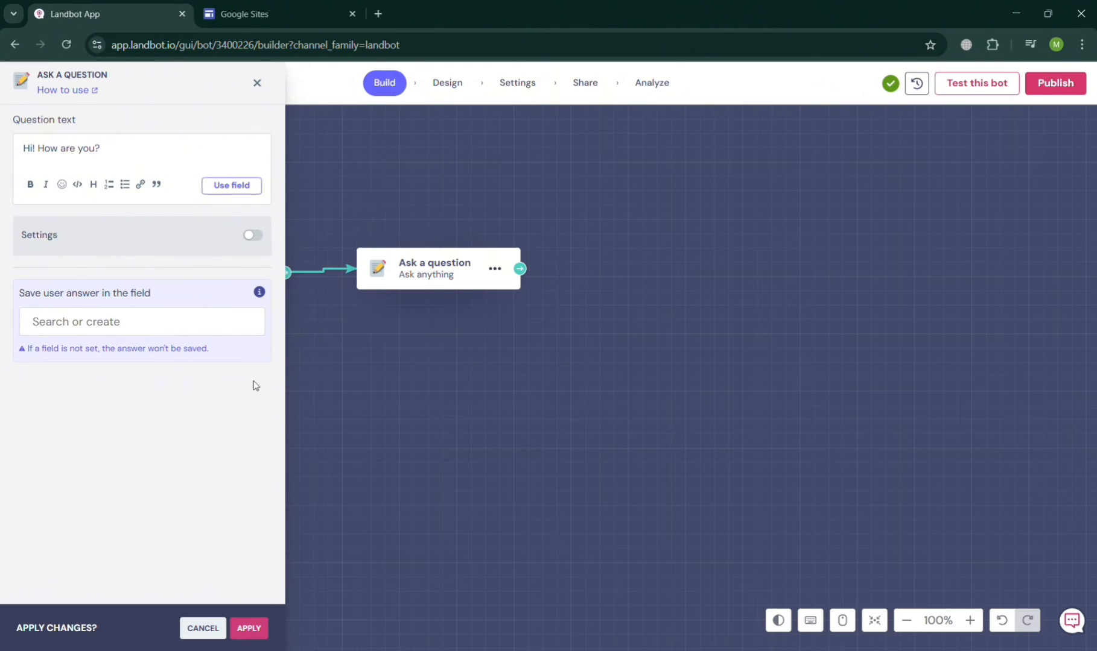
click(254, 630)
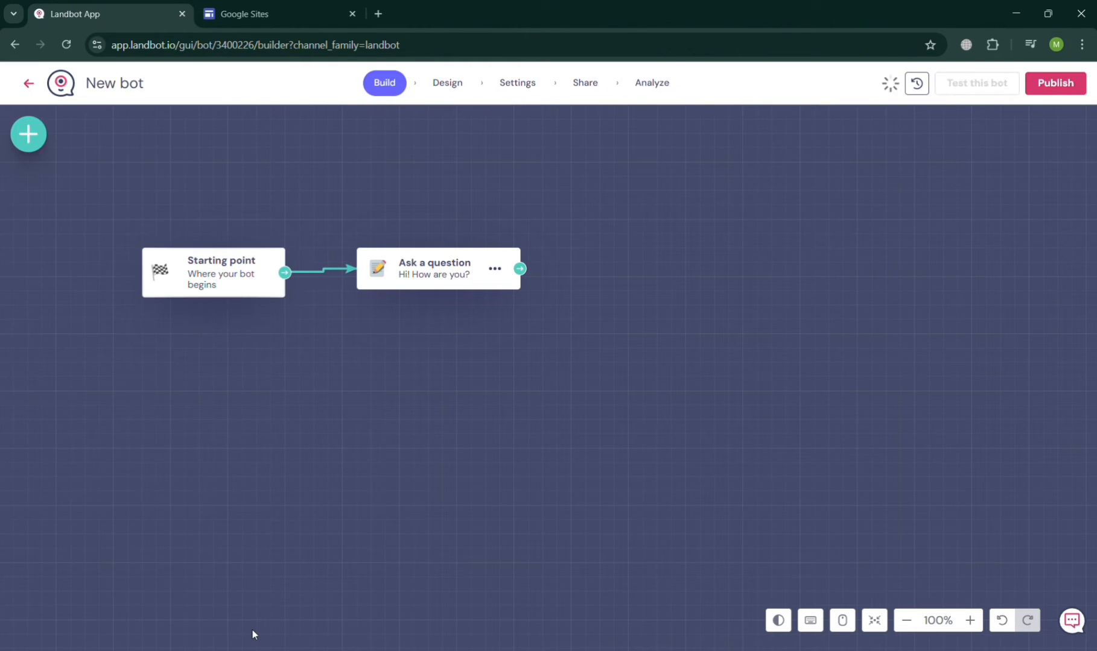
- Add a second Ask a question block after the first one with the text "How can I help you?" and apply it
click(527, 272)
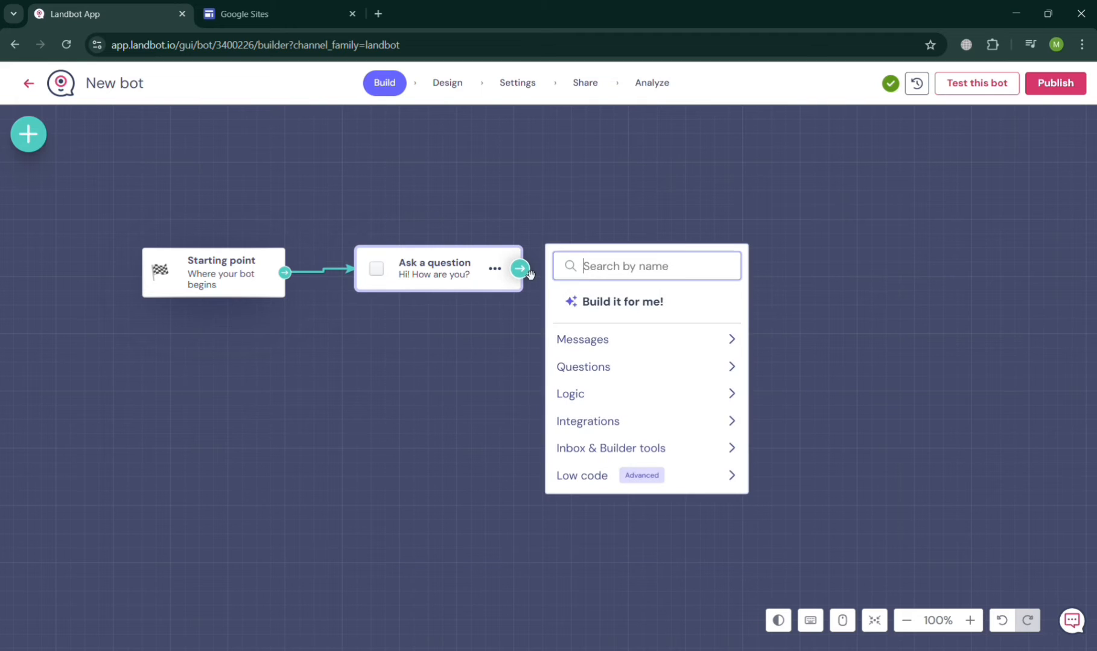
mouse_move(643, 345)
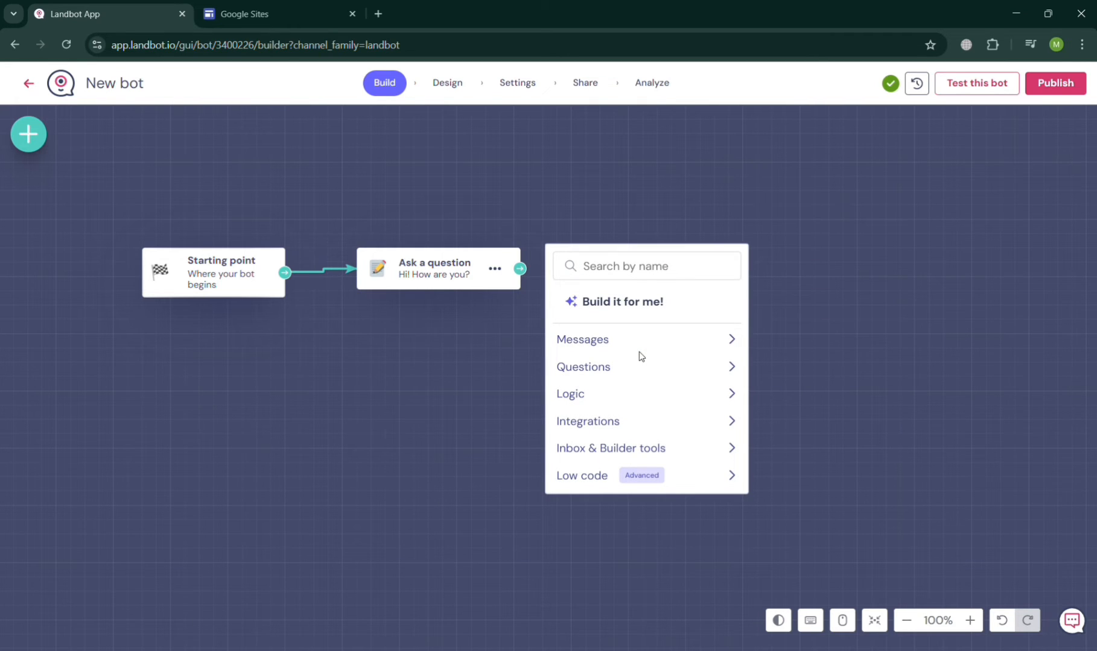
mouse_move(641, 348)
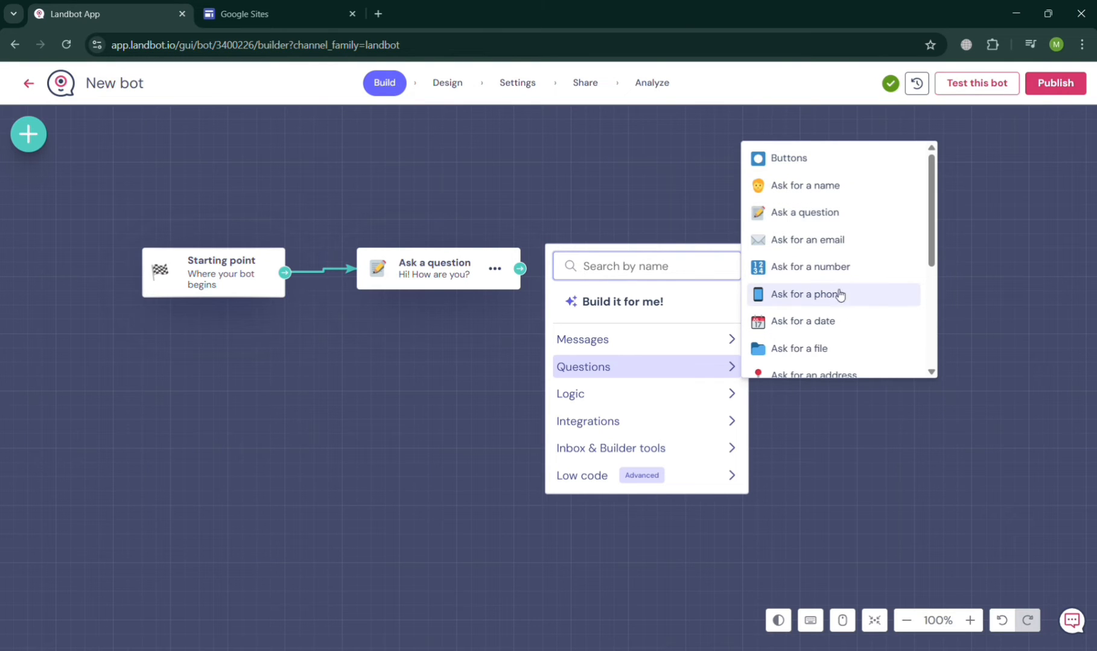
click(842, 222)
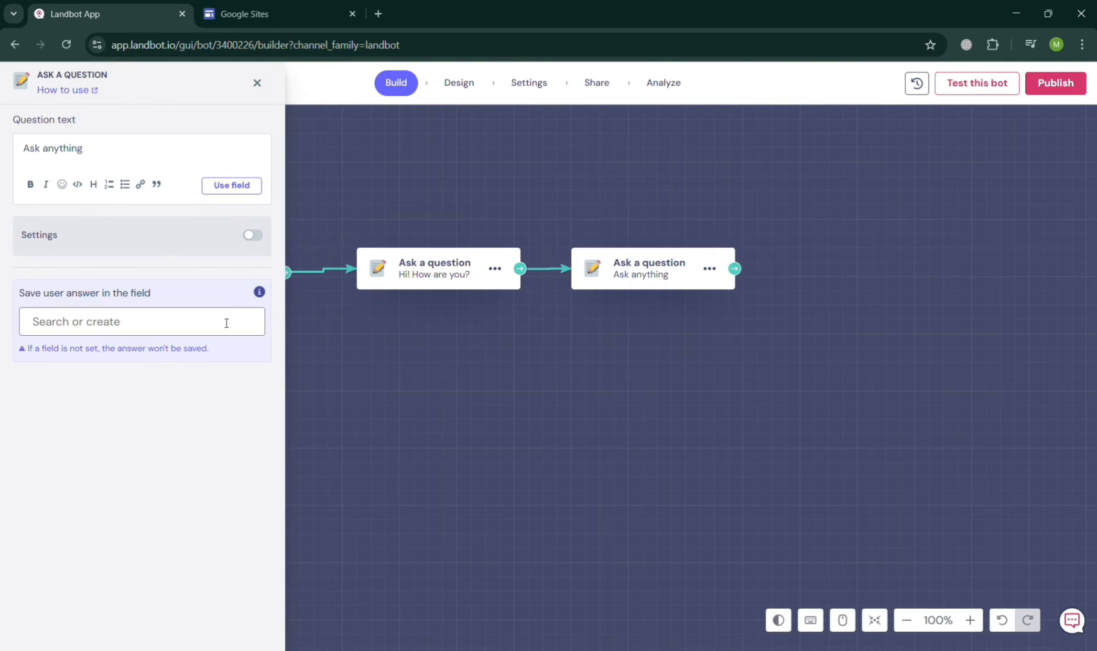
click(86, 156)
text(Hoq)
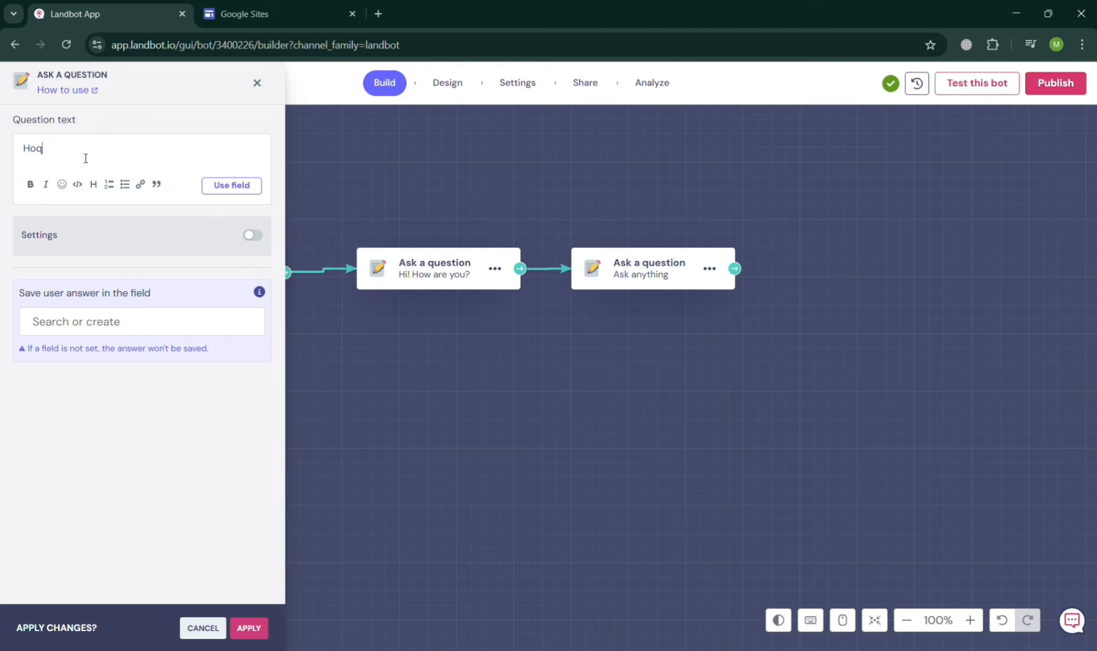
text( can I help you?)
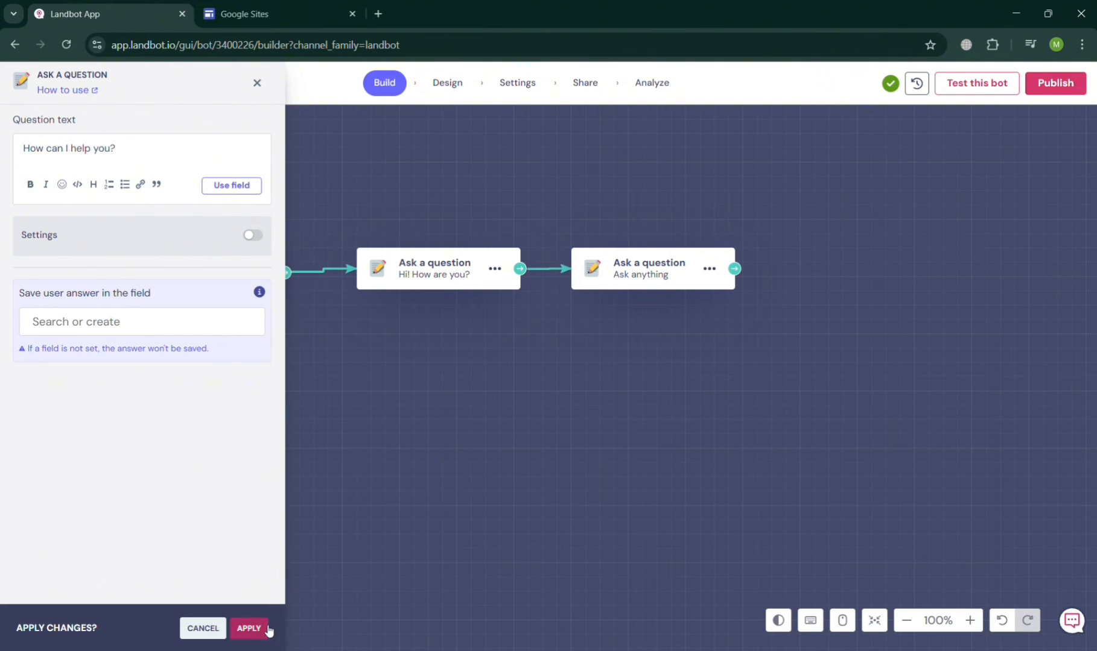
click(263, 628)
- Add a Buttons block after the "How can I help you?" question
click(753, 273)
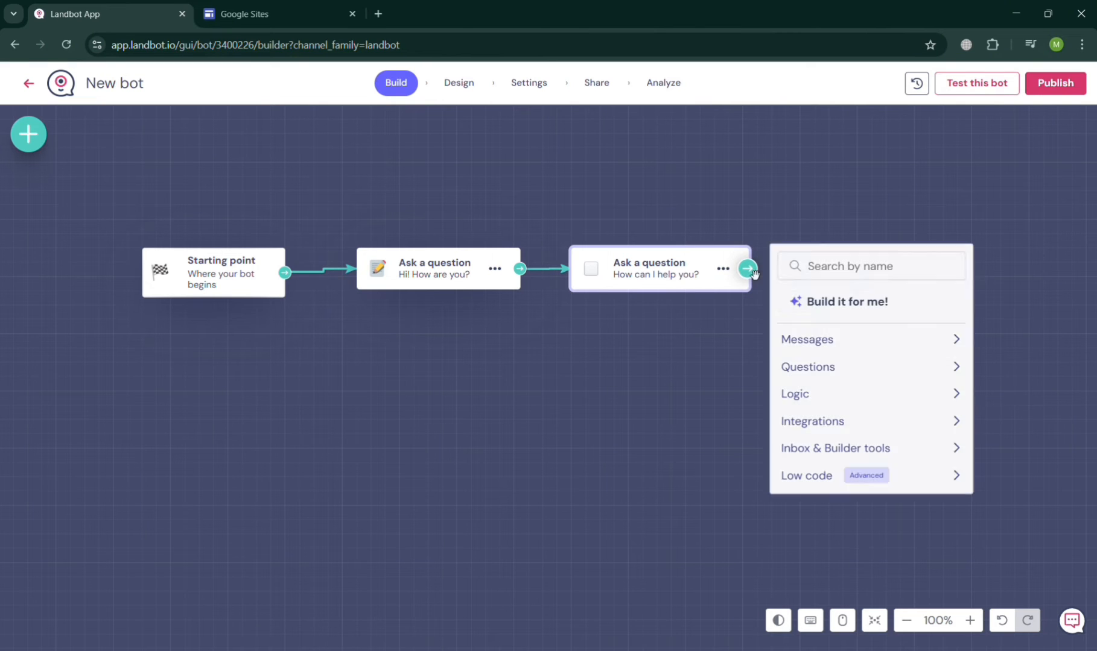
mouse_move(858, 369)
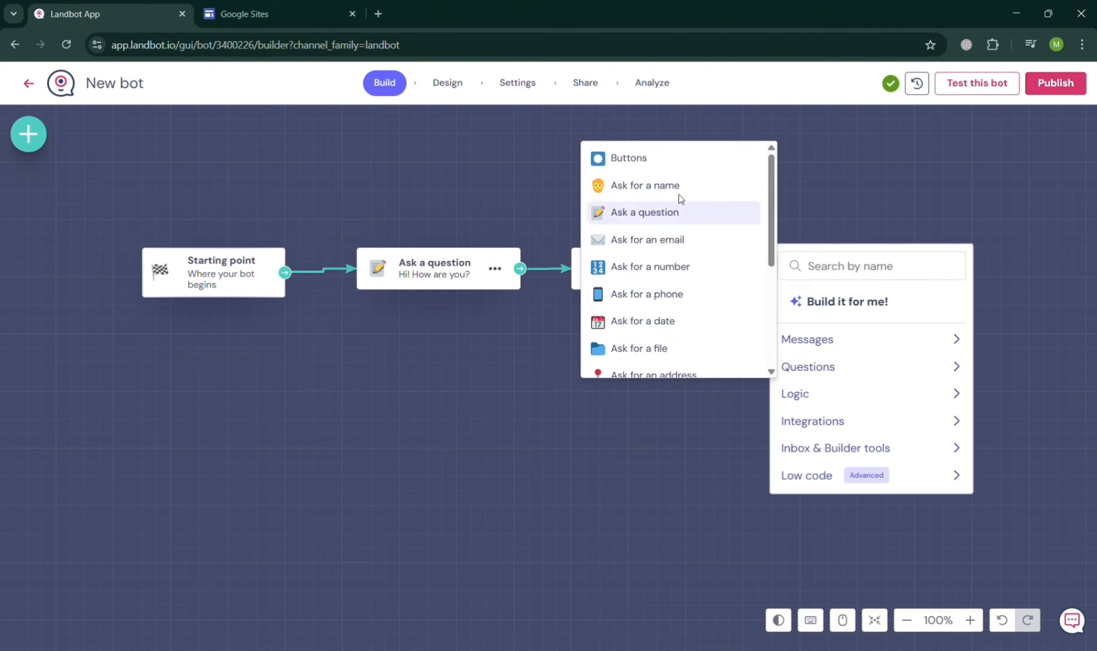
click(680, 313)
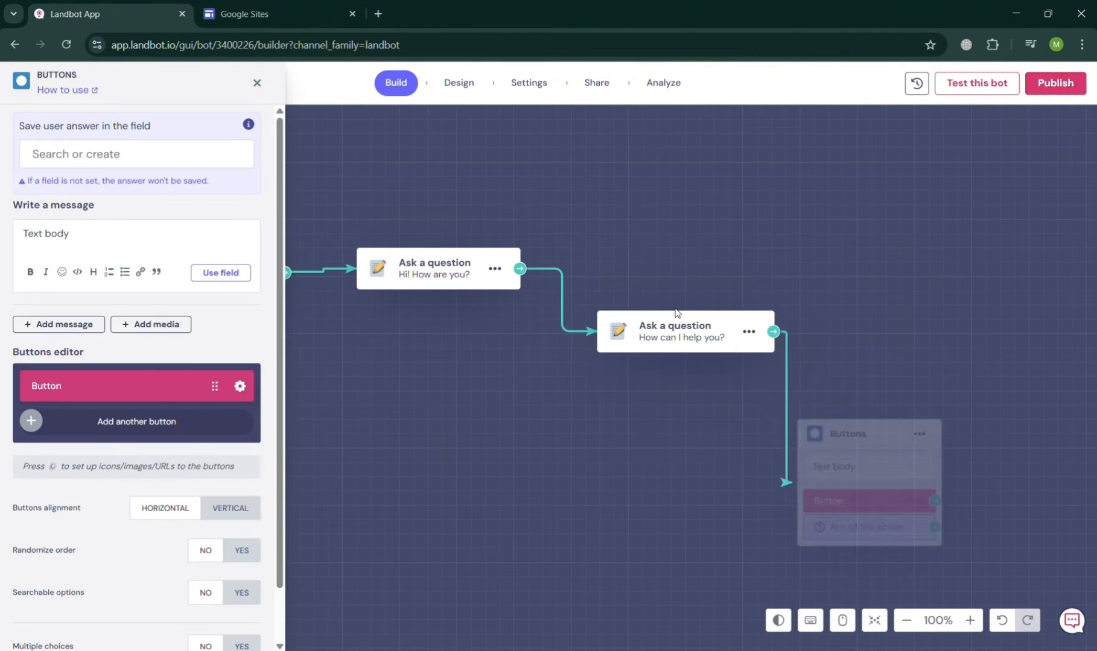
click(849, 465)
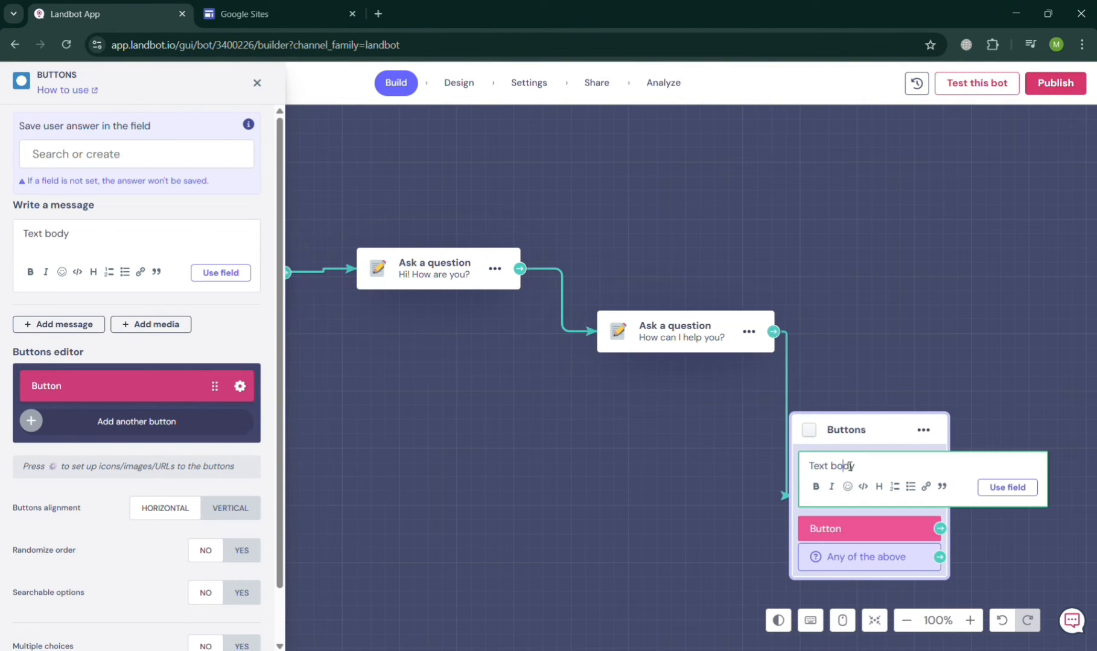
triple_click(849, 466)
text(D)
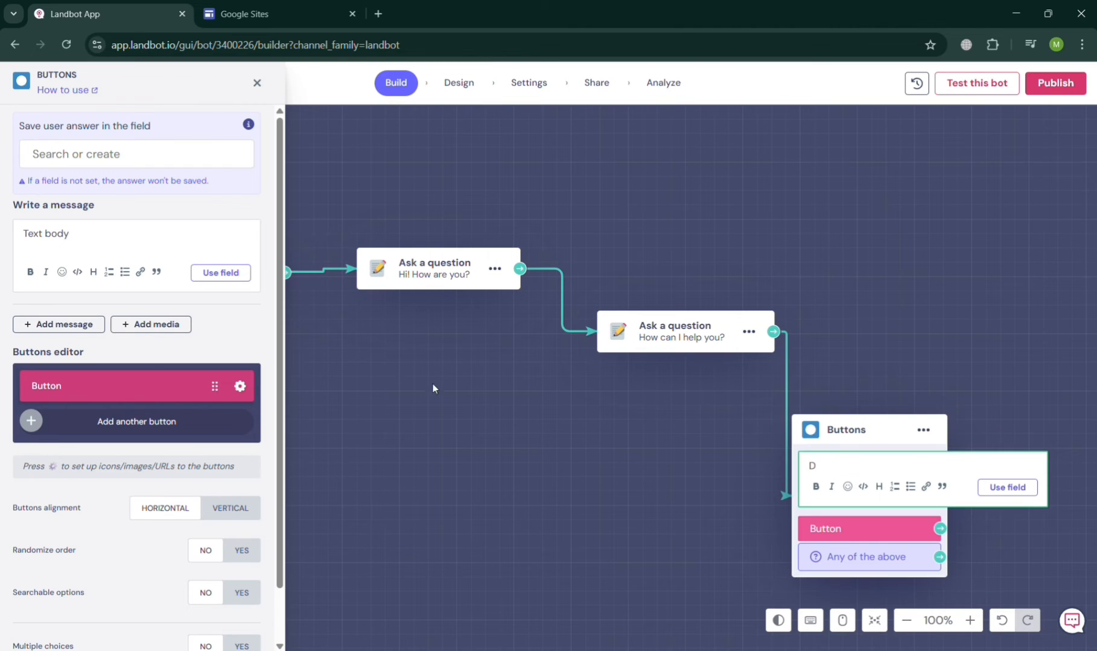
- Set the Buttons block's message to "Choose your concerns:"
click(123, 237)
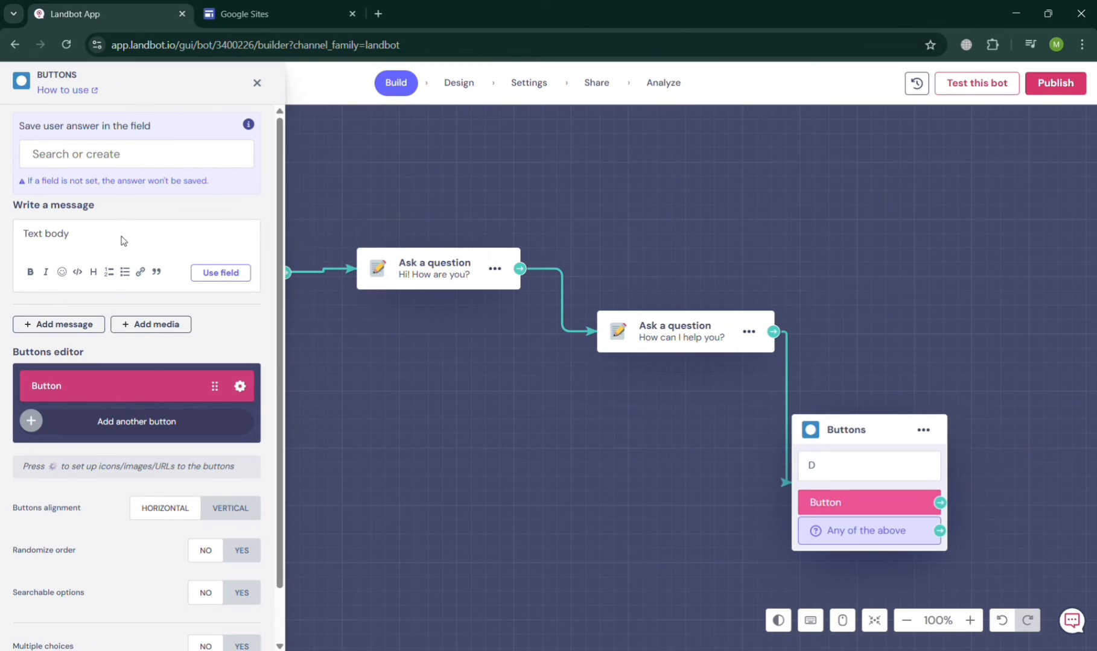
triple_click(123, 239)
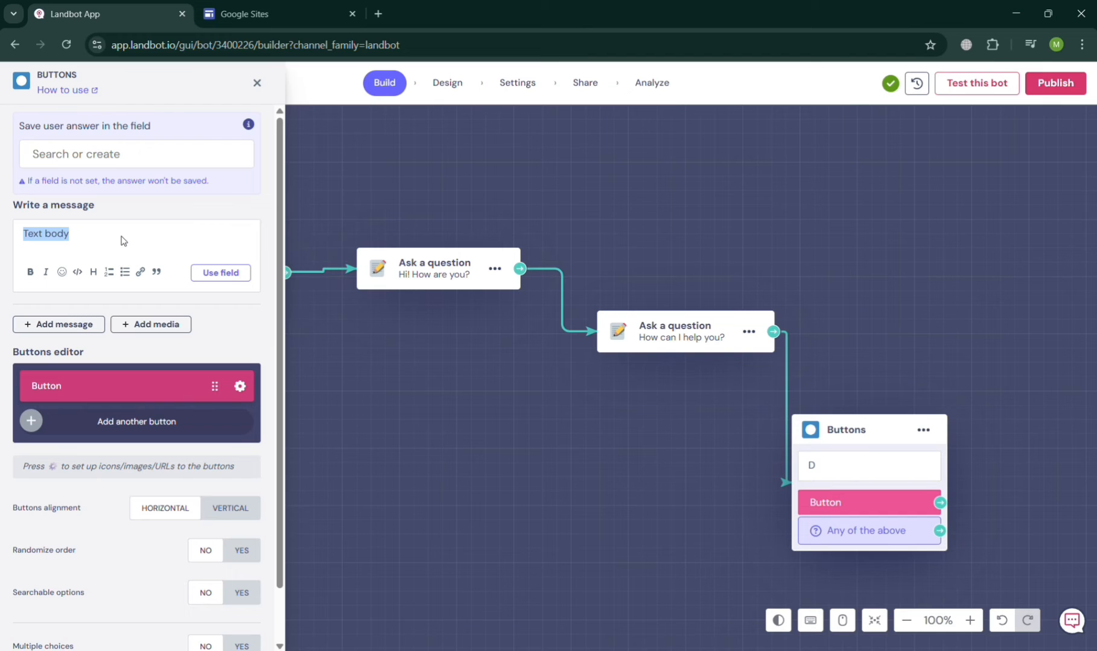
text(Is)
key(BackSpace)
key(BackSpace)
text(C)
key(BackSpace)
key(BackSpace)
key(BackSpace)
text(Choo)
key(BackSpace)
key(BackSpace)
key(BackSpace)
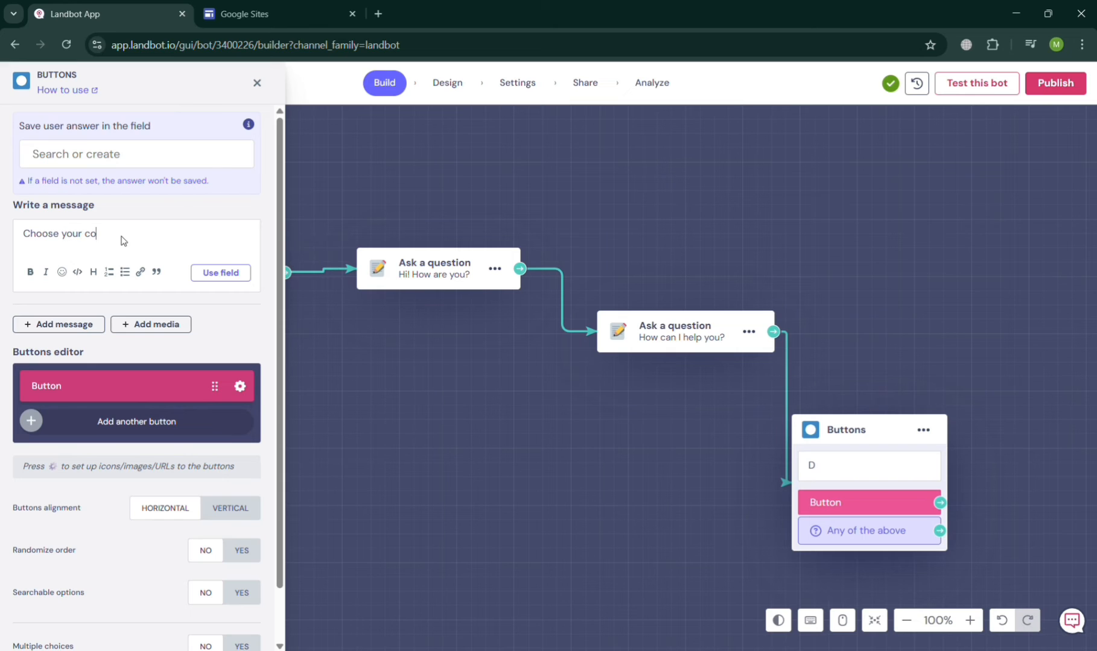
text(your concerns:)
- Rename the existing button Payment and add three more buttons labelled Account Concerns, Settings Concern and Error concern
double_click(58, 392)
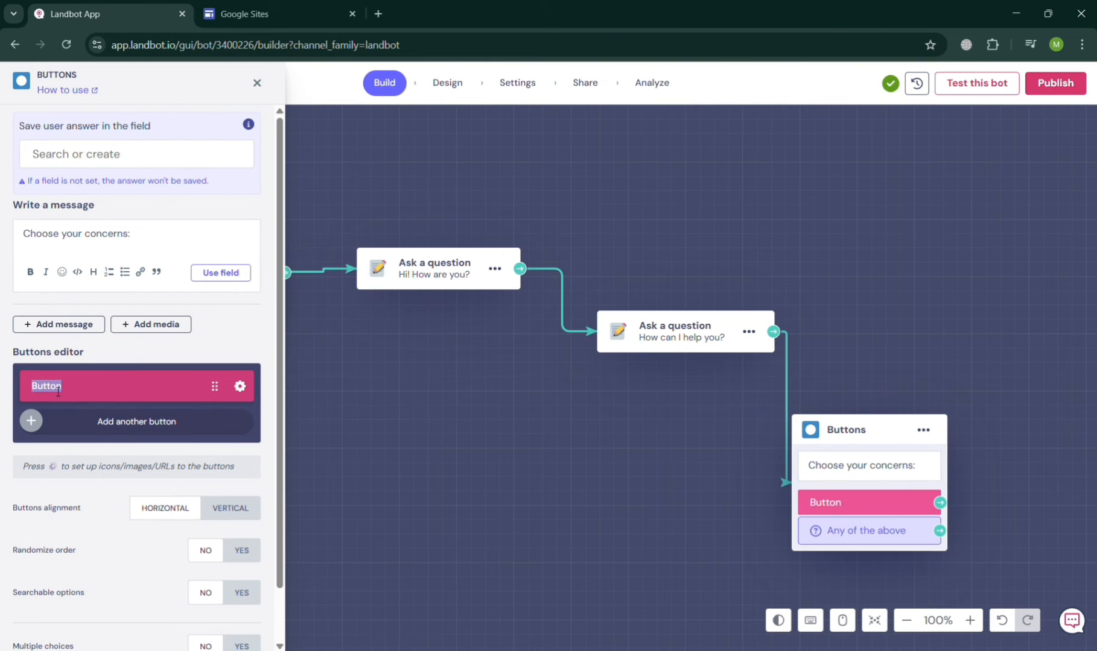
text(Payment)
click(31, 421)
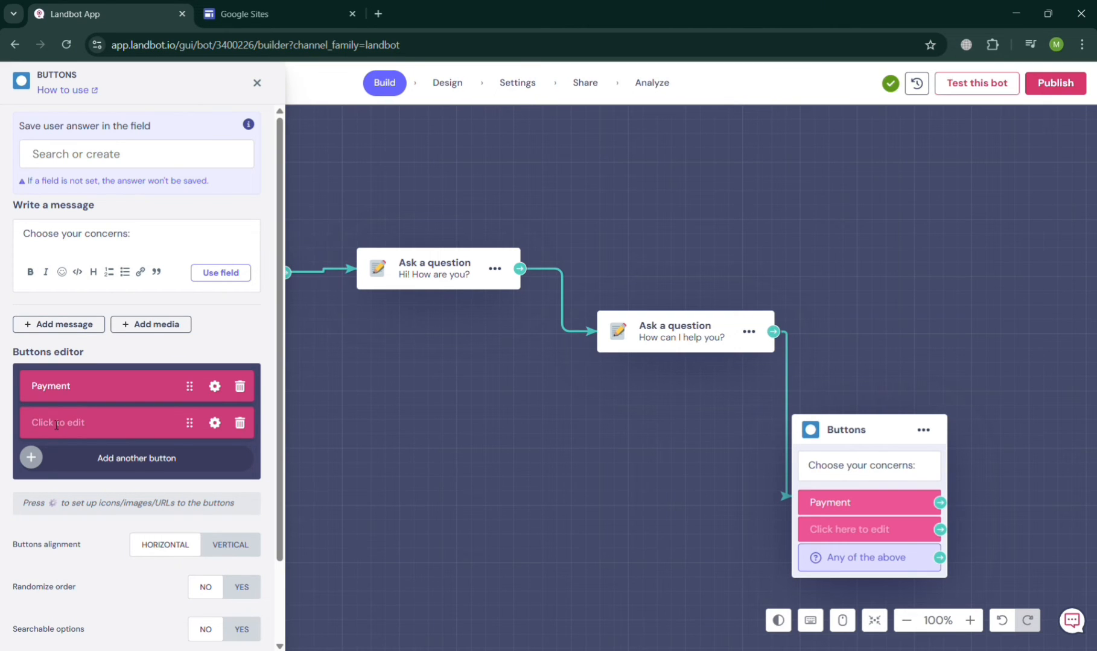
text(Account)
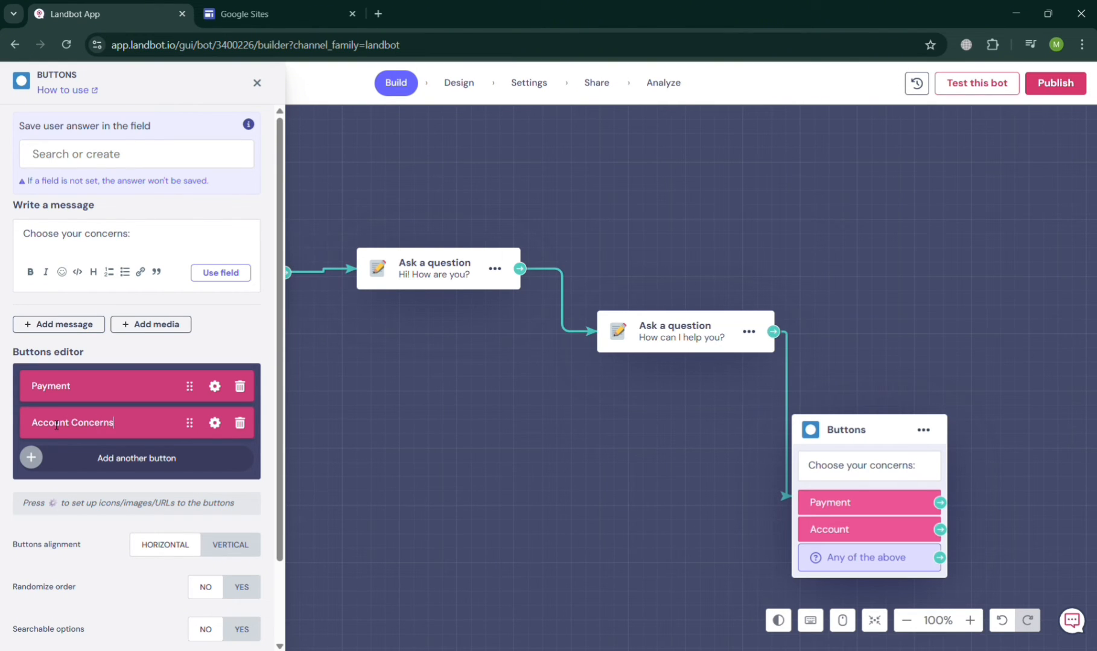
text( Concerns)
click(41, 457)
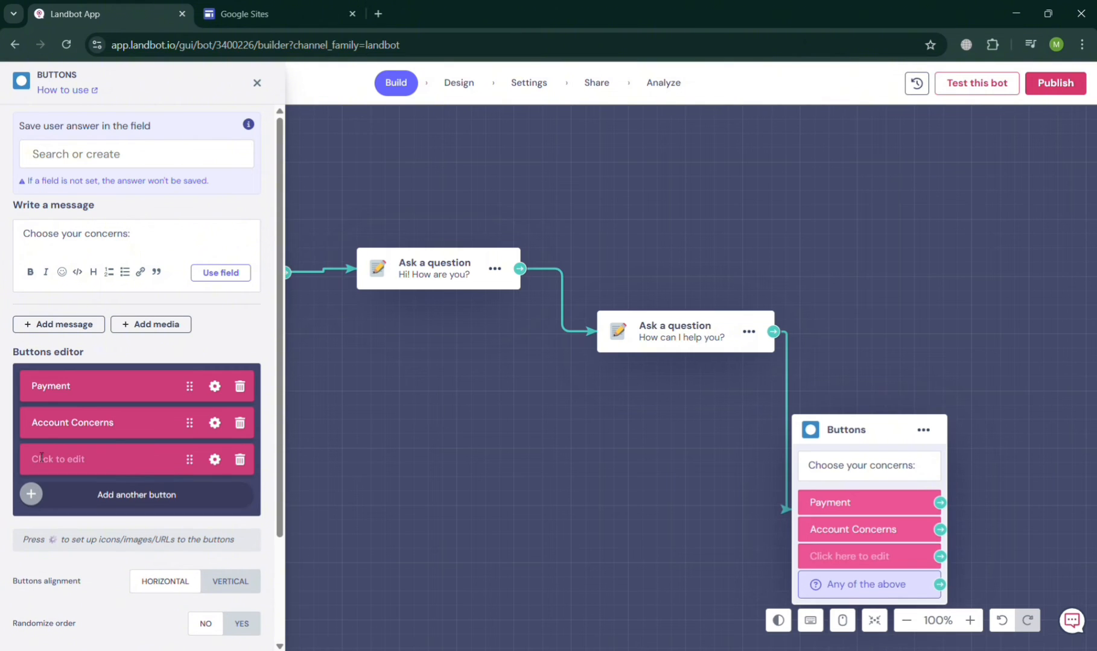
text(Sett)
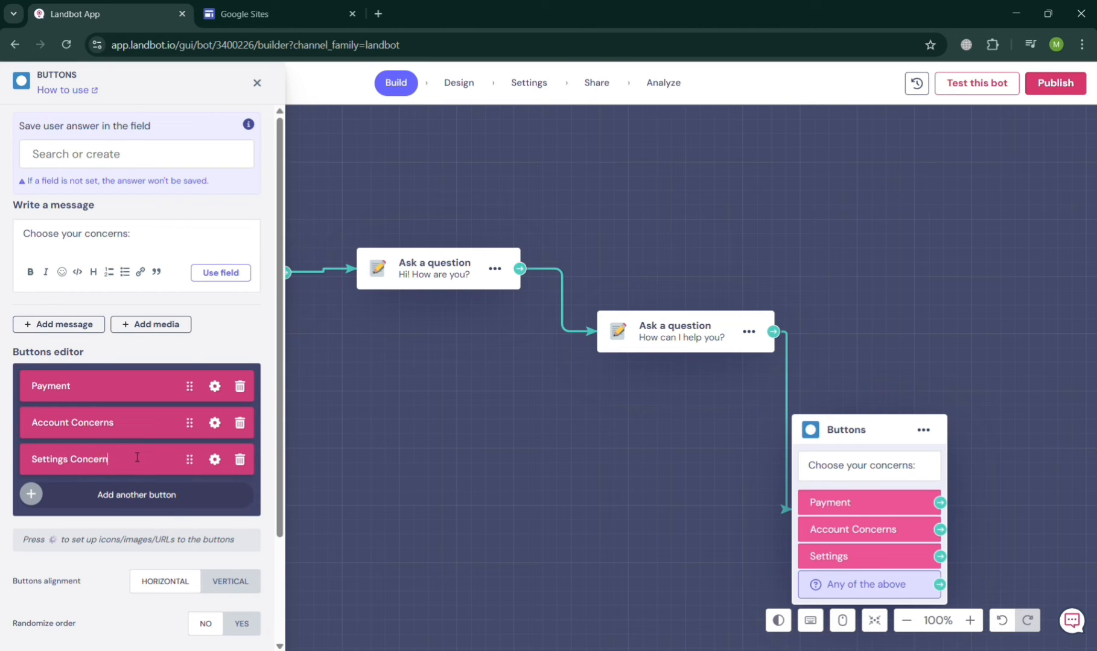
text(ings Concern)
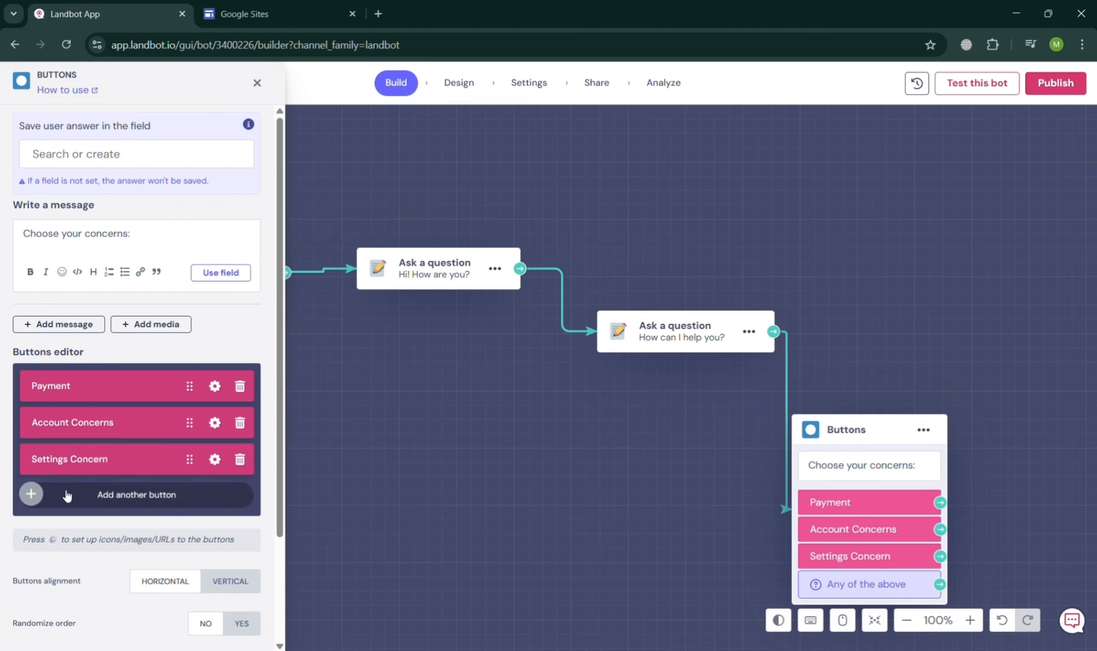
click(33, 495)
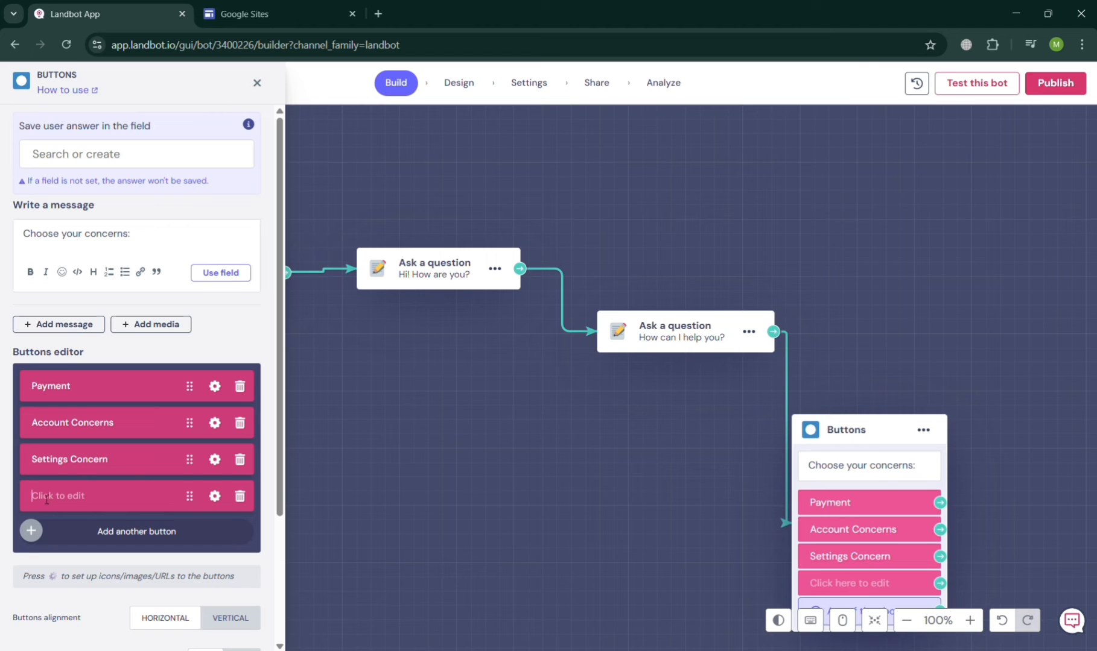
text(Error concern)
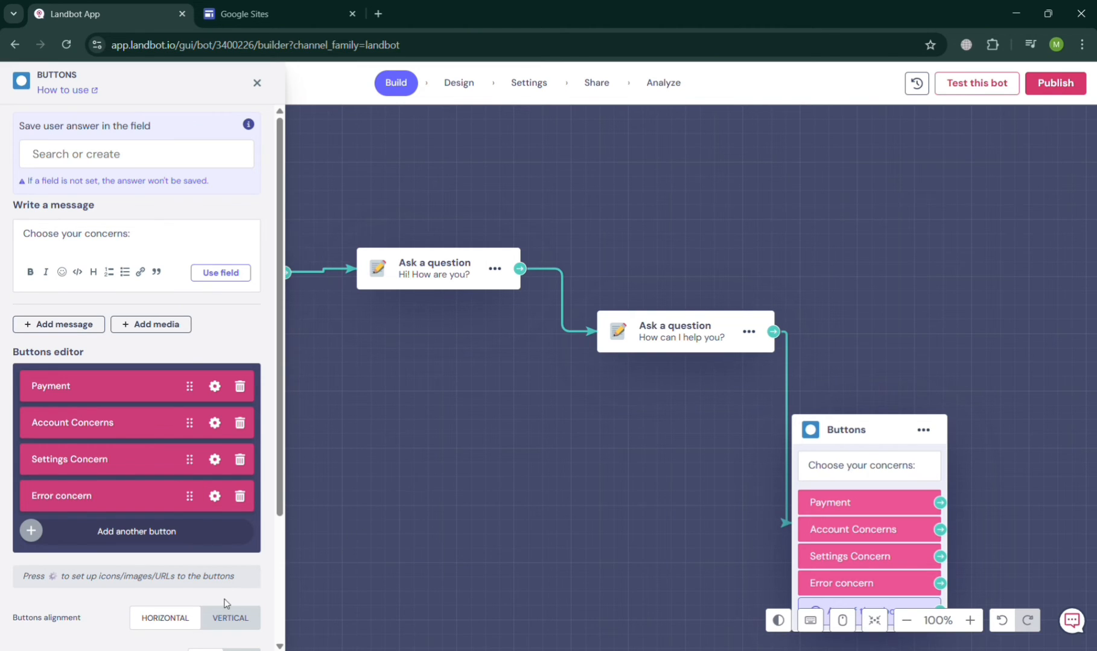
- Set the buttons' alignment to horizontal and close the Buttons block's editor
scroll(225, 603, down, 3)
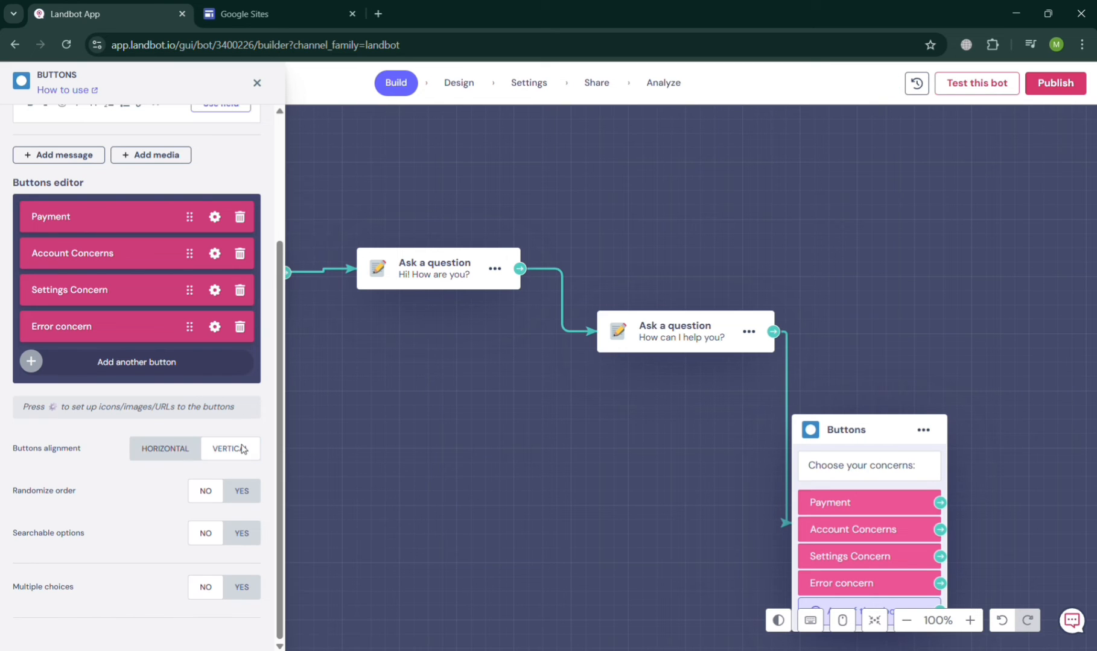
click(164, 450)
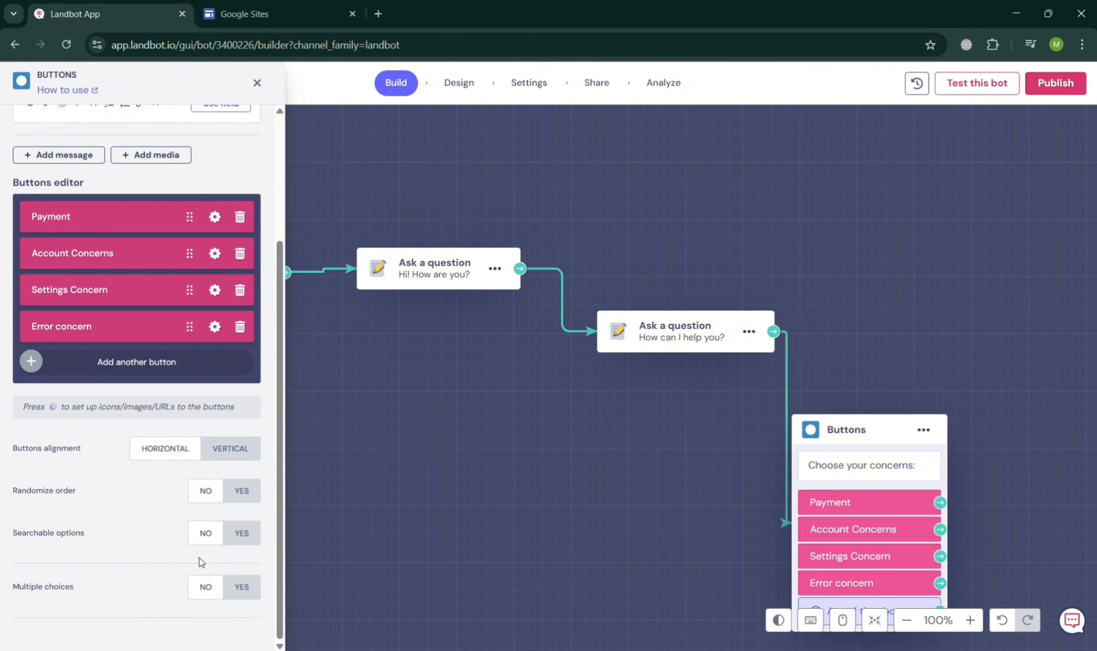
scroll(269, 482, up, 3)
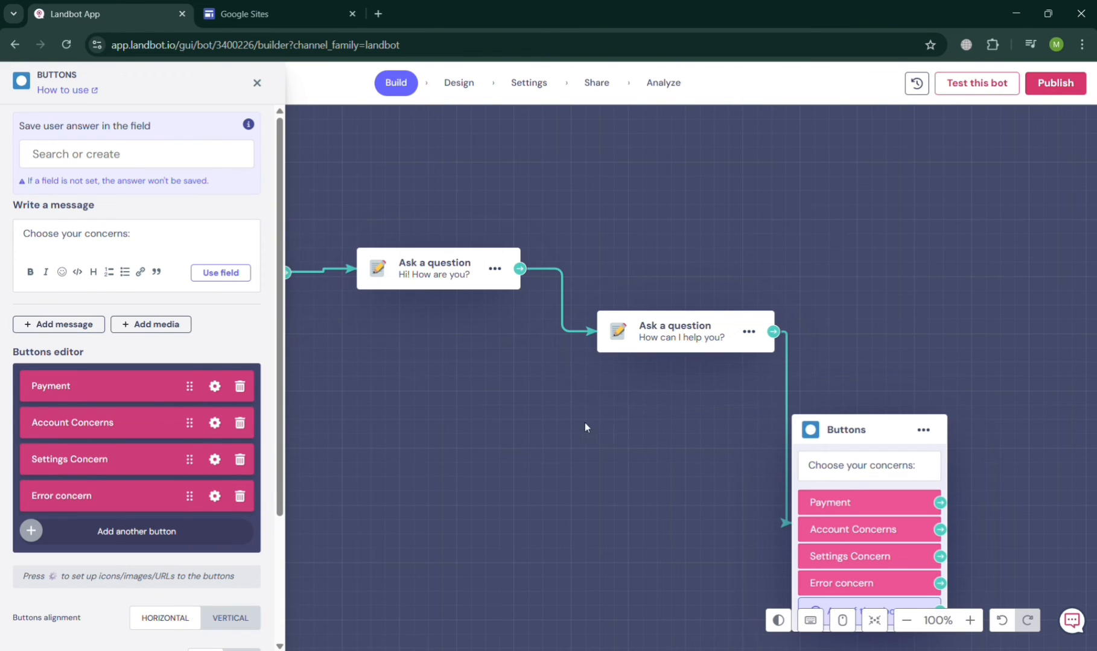
click(257, 83)
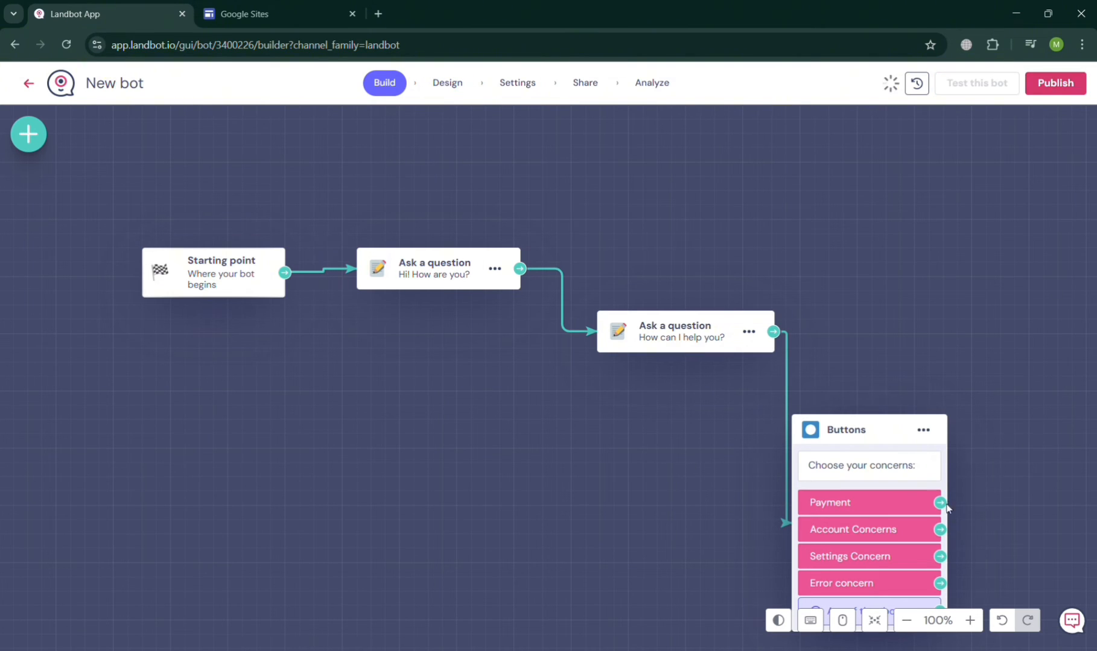
- Open the bot's Design section and switch to Google Sites
click(451, 81)
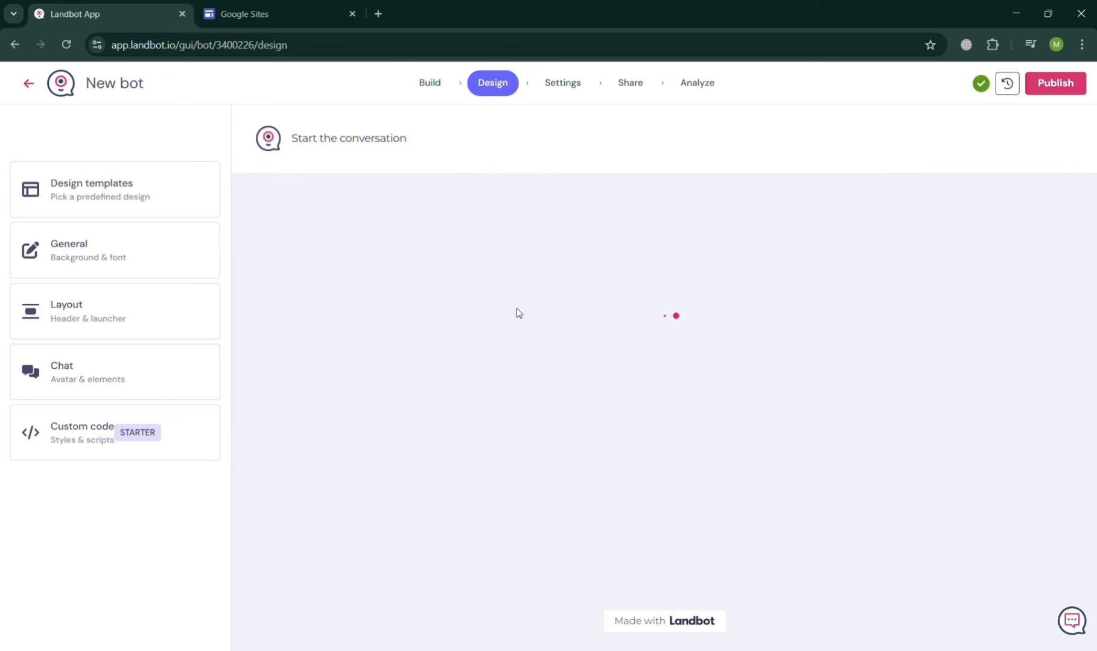
click(253, 13)
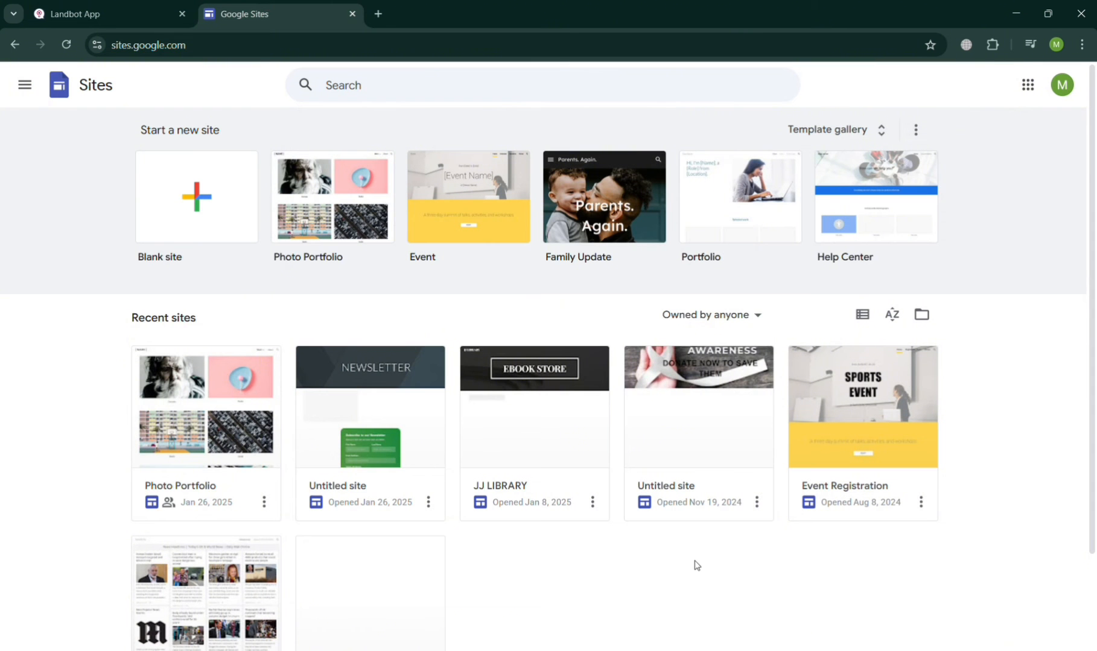
scroll(694, 565, down, 2)
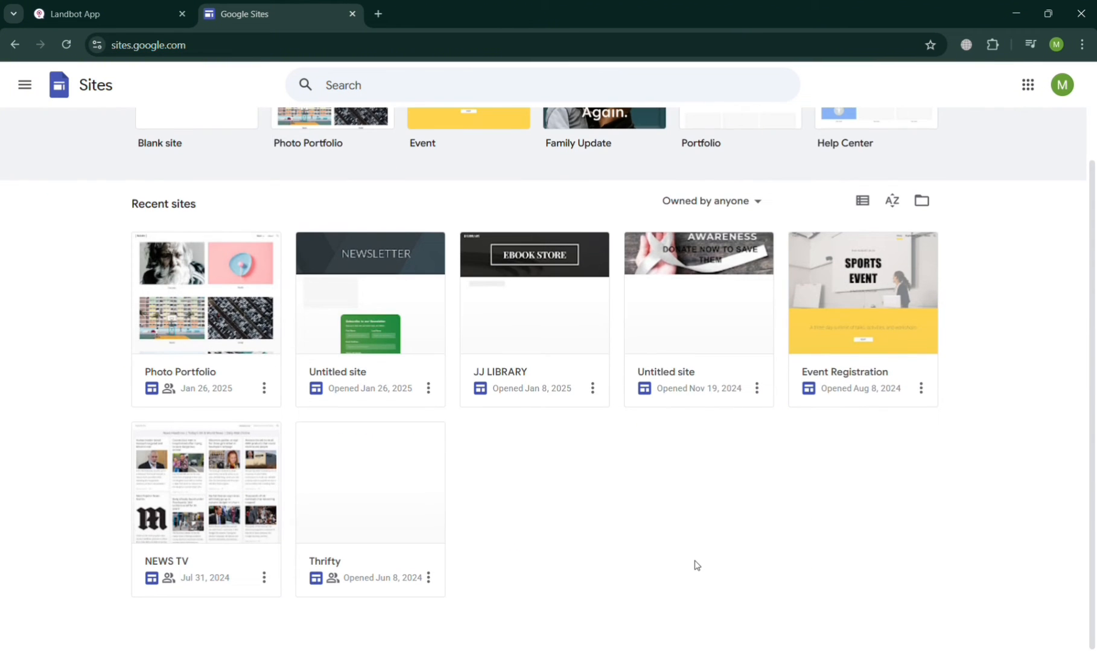
click(192, 457)
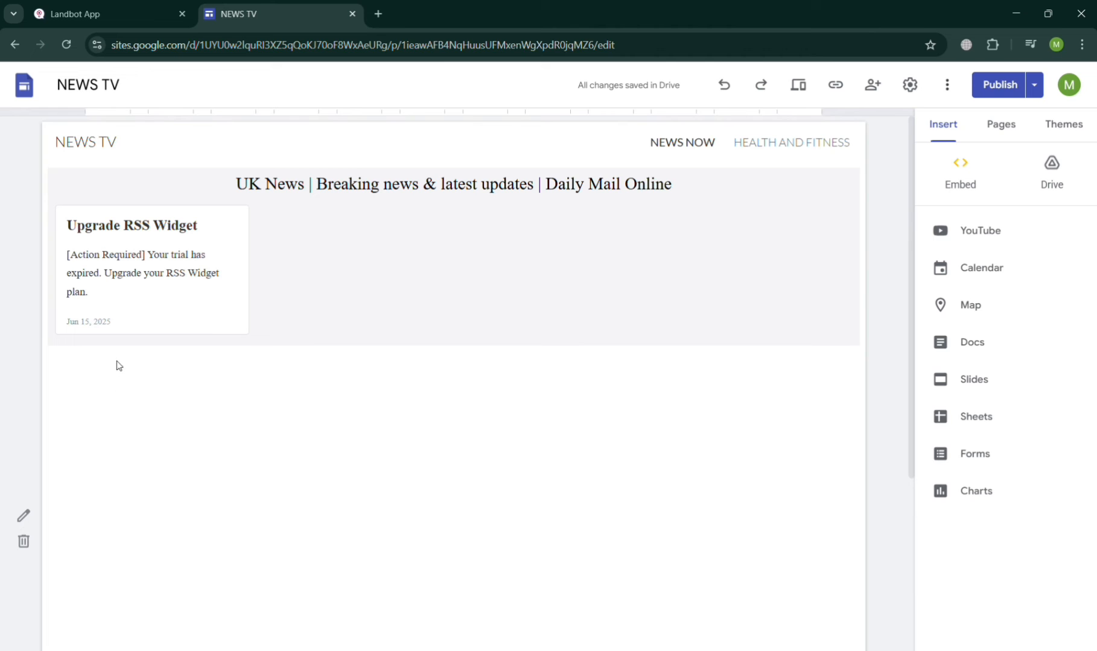
click(17, 49)
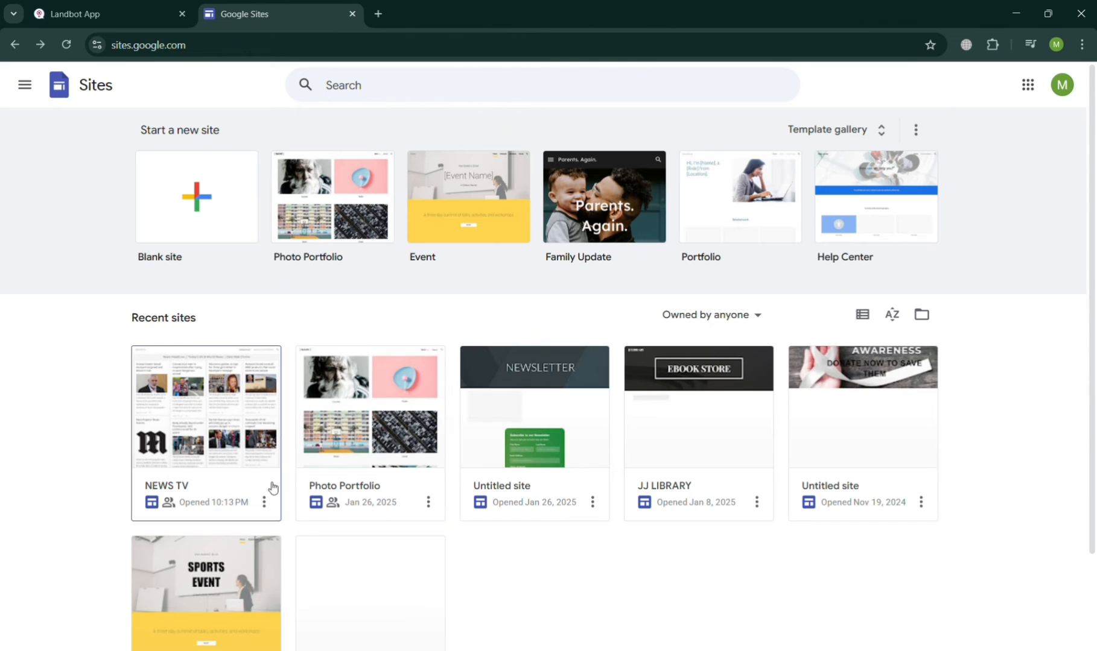
- Open the JJ LIBRARY site for editing
click(743, 411)
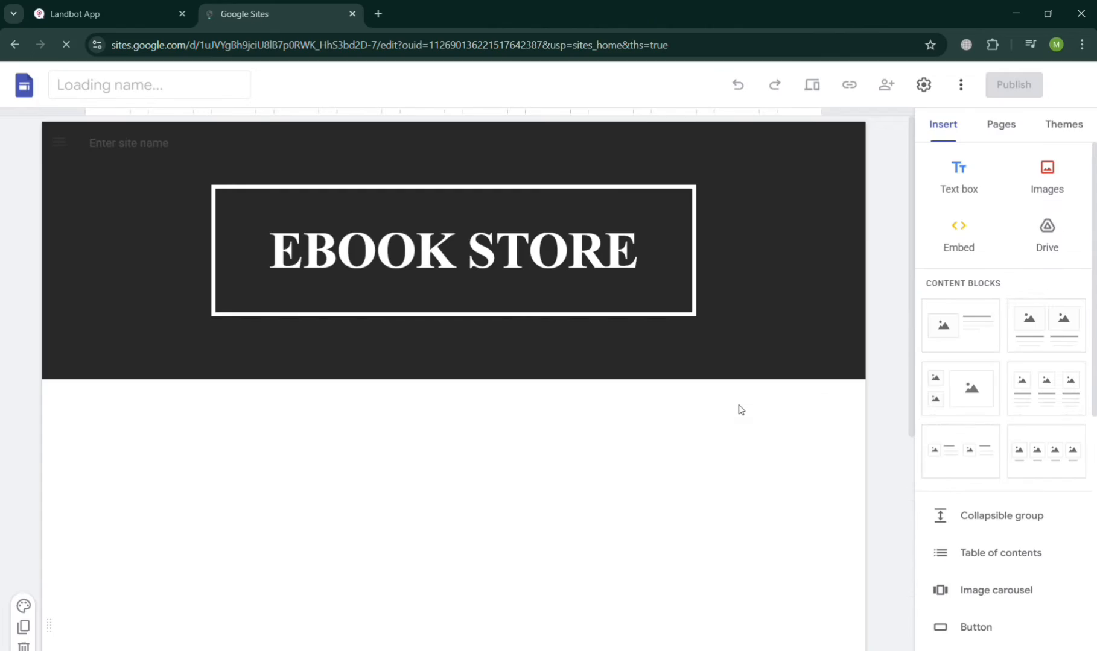
scroll(484, 512, down, 5)
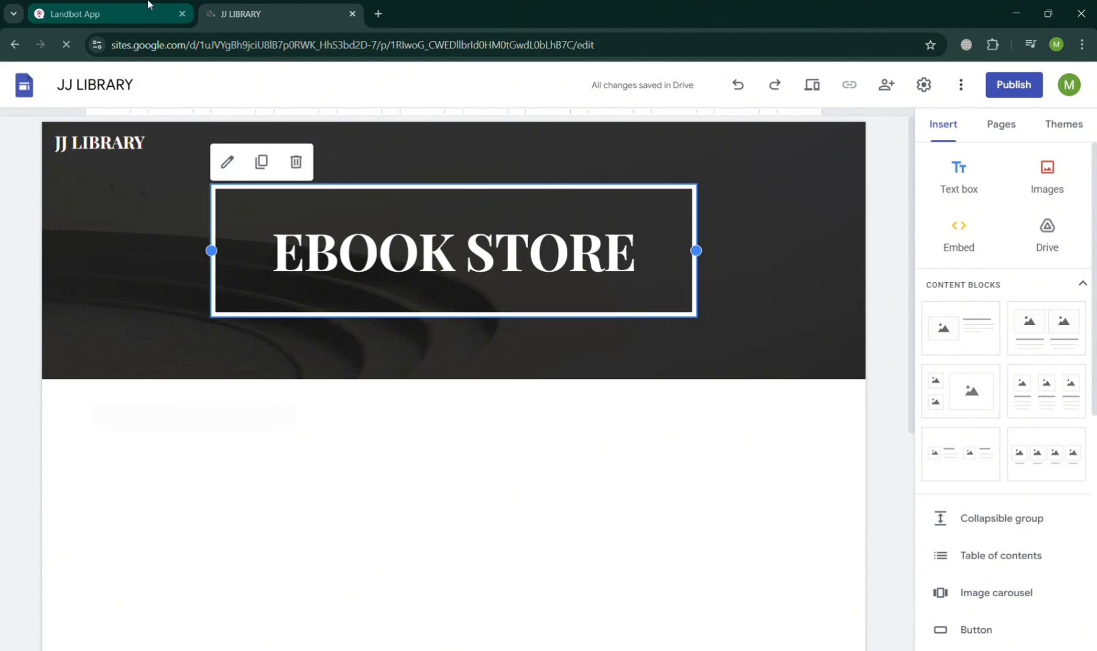
- Switch back to Landbot and preview the Translucid Gradient, Navy Contrast, Galaxy Vibes and Light Borders design templates on the bot
click(149, 6)
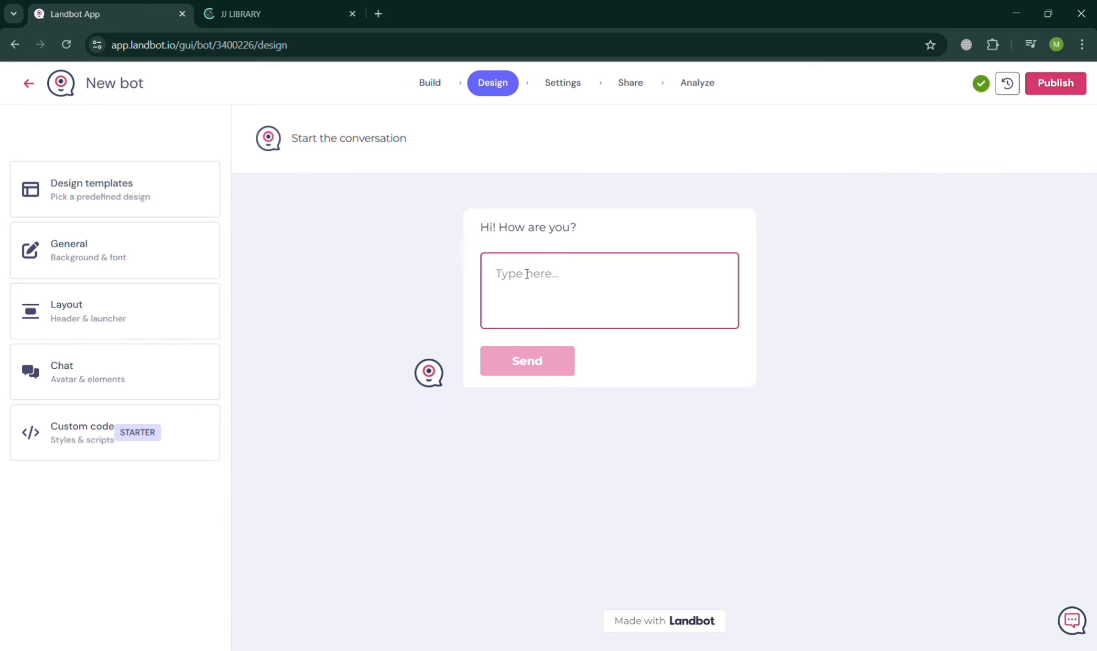
click(89, 202)
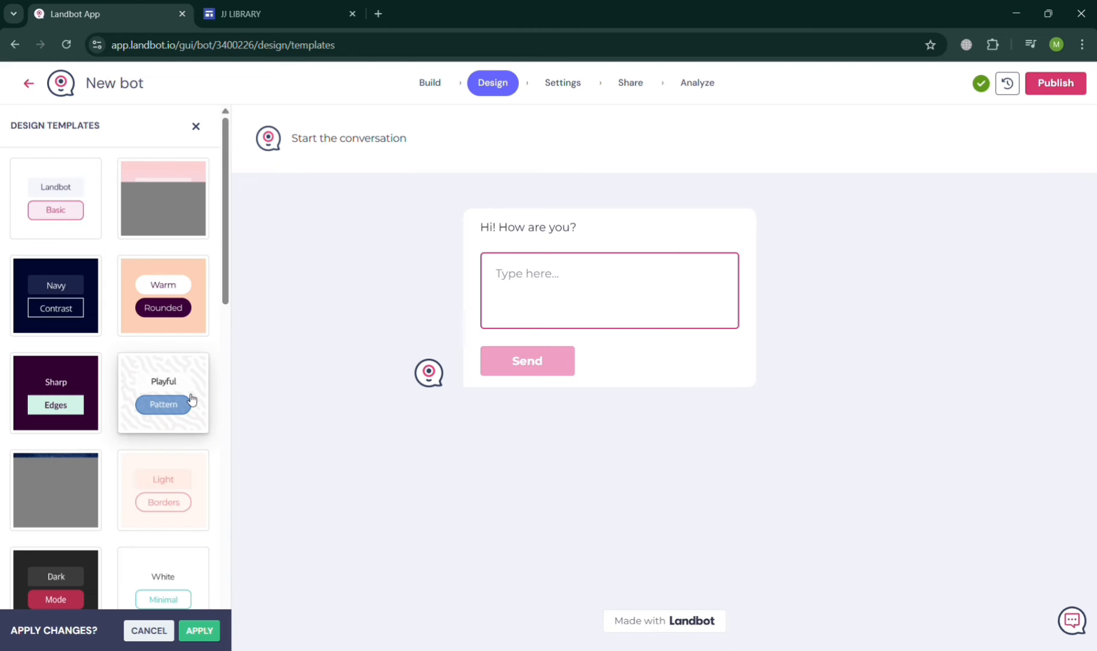
click(152, 214)
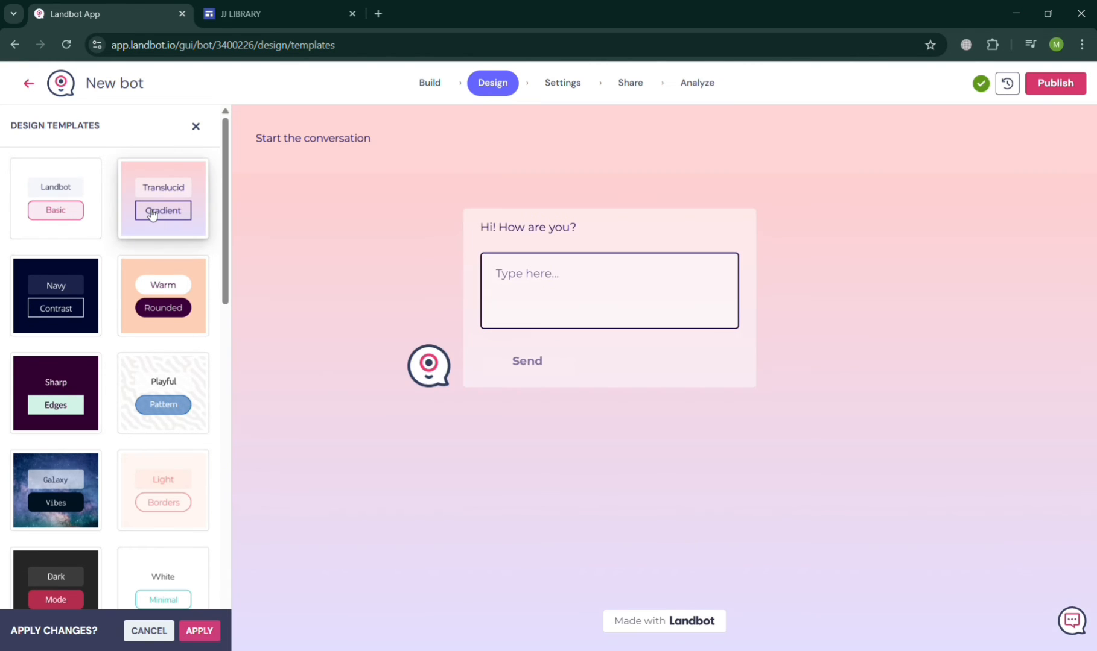
click(88, 313)
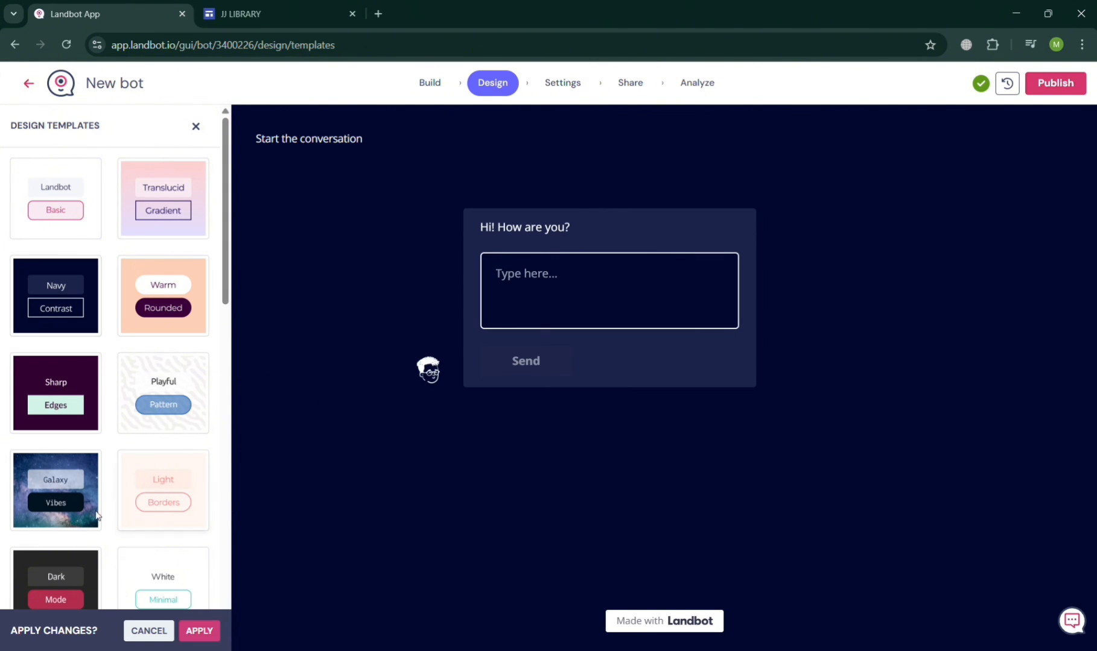
click(57, 515)
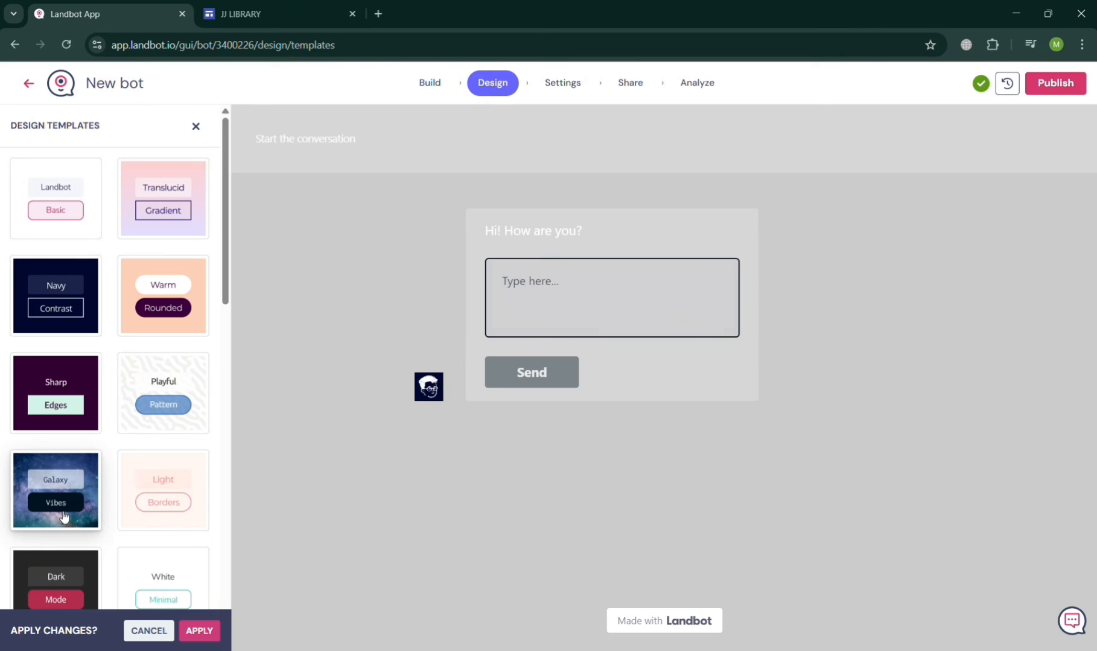
click(146, 501)
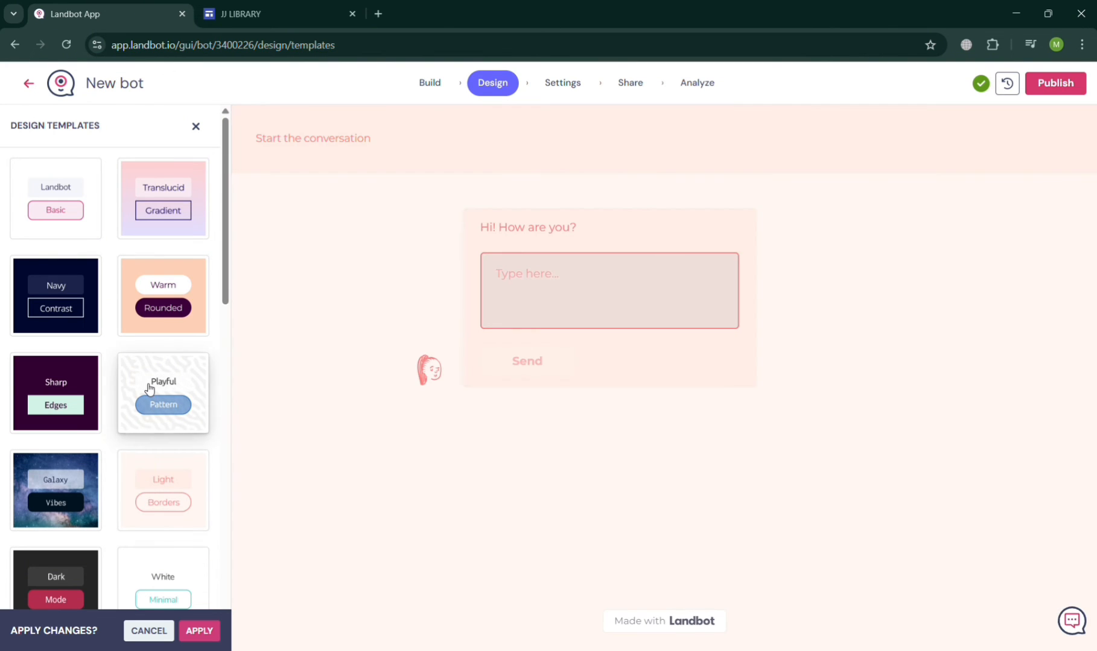
- Apply the Playful Pattern design template to the bot
click(149, 389)
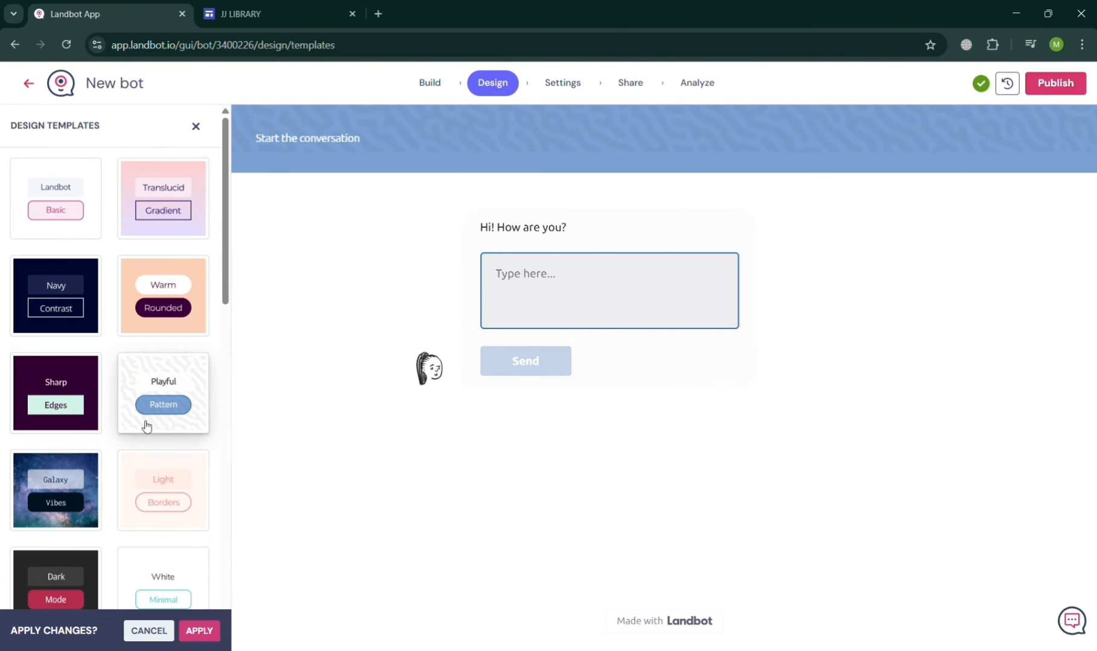
scroll(150, 422, down, 9)
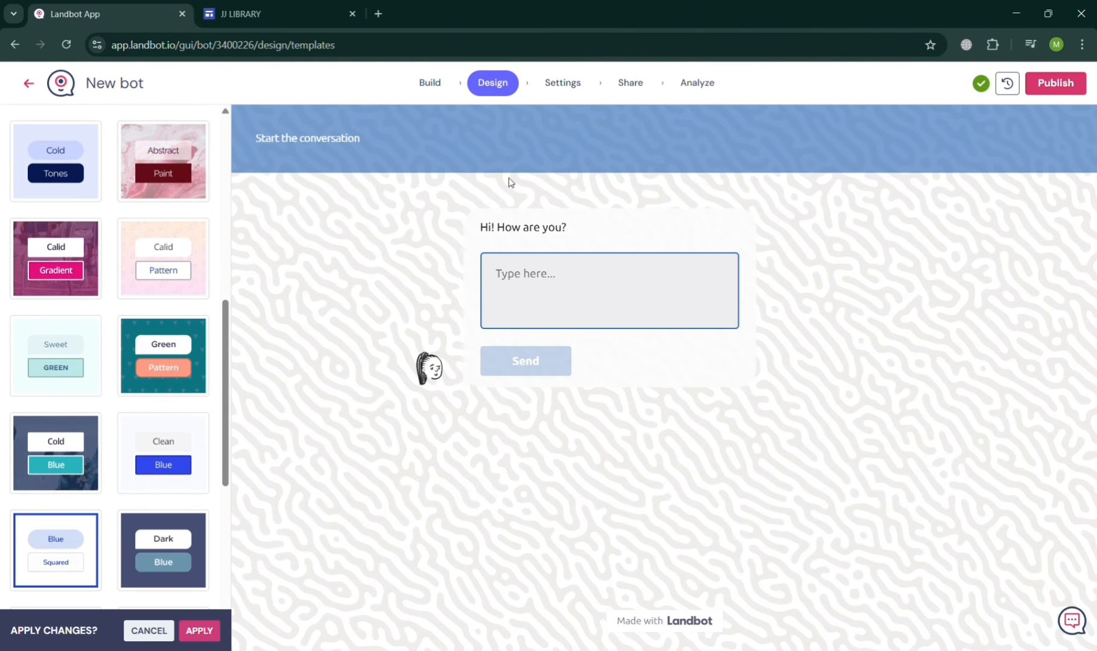
click(201, 634)
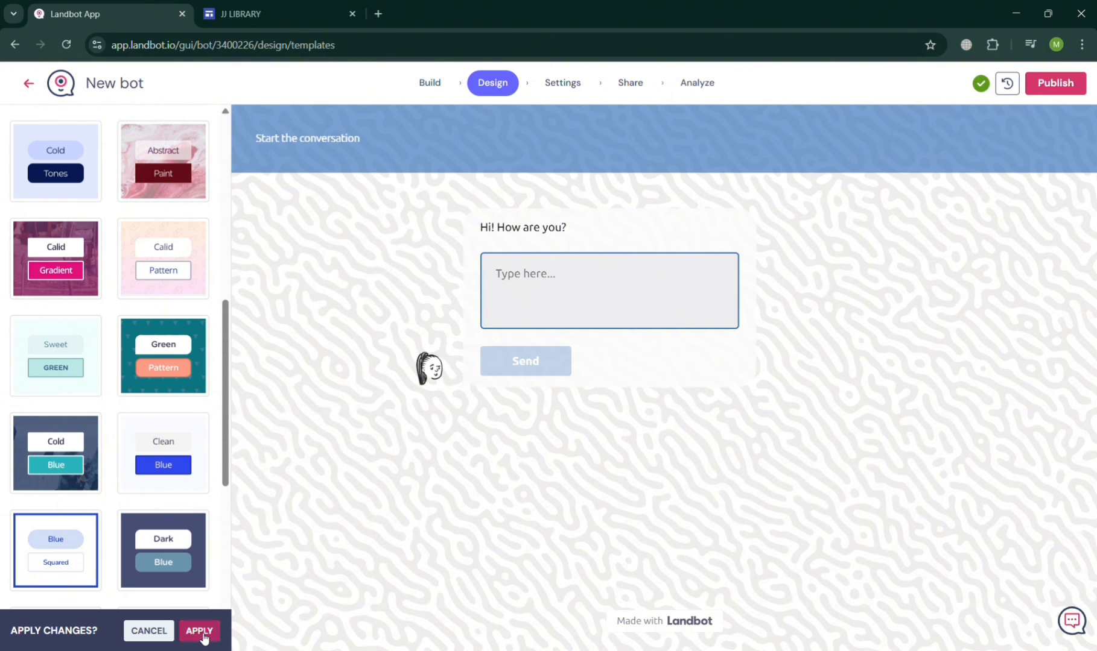
click(677, 400)
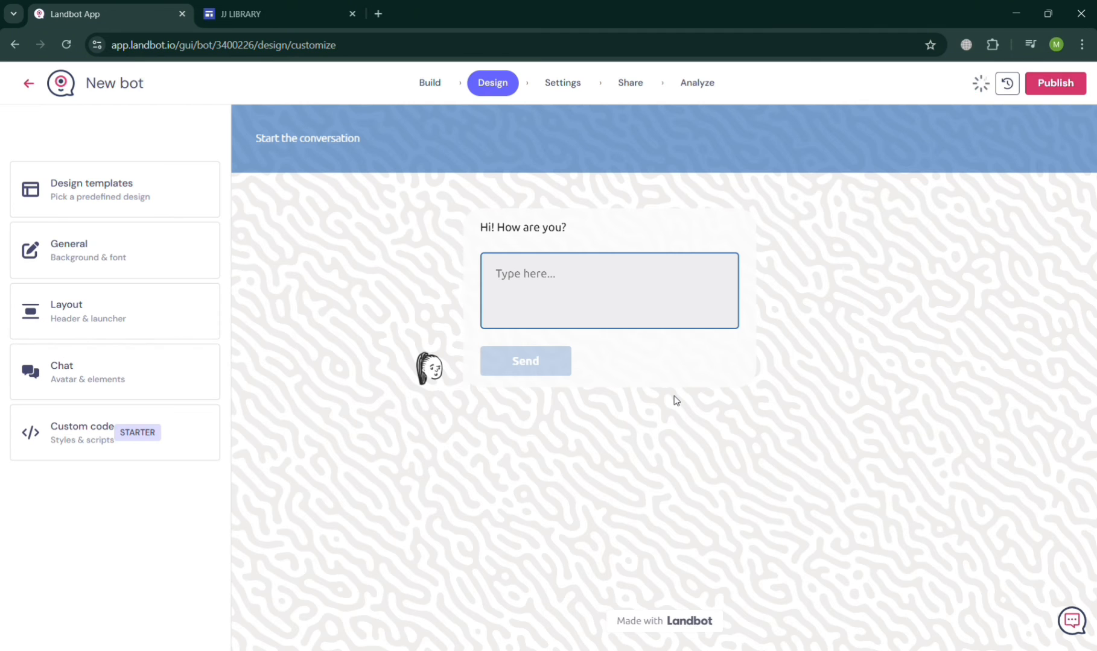
- Review the bot's general font and background settings and apply them
click(167, 256)
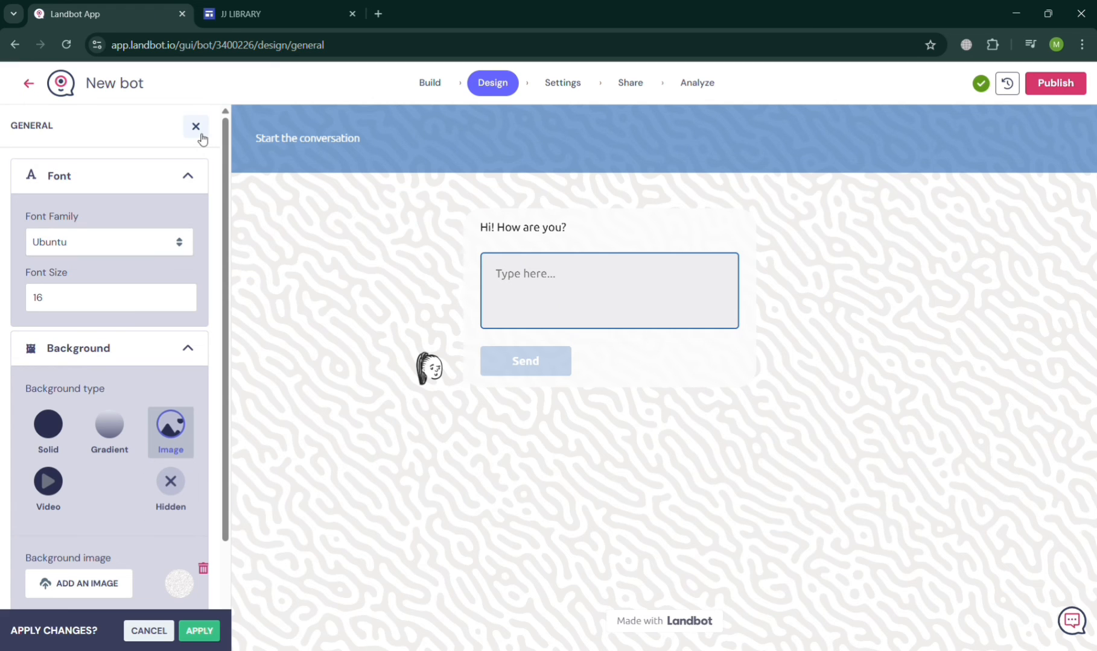
click(201, 180)
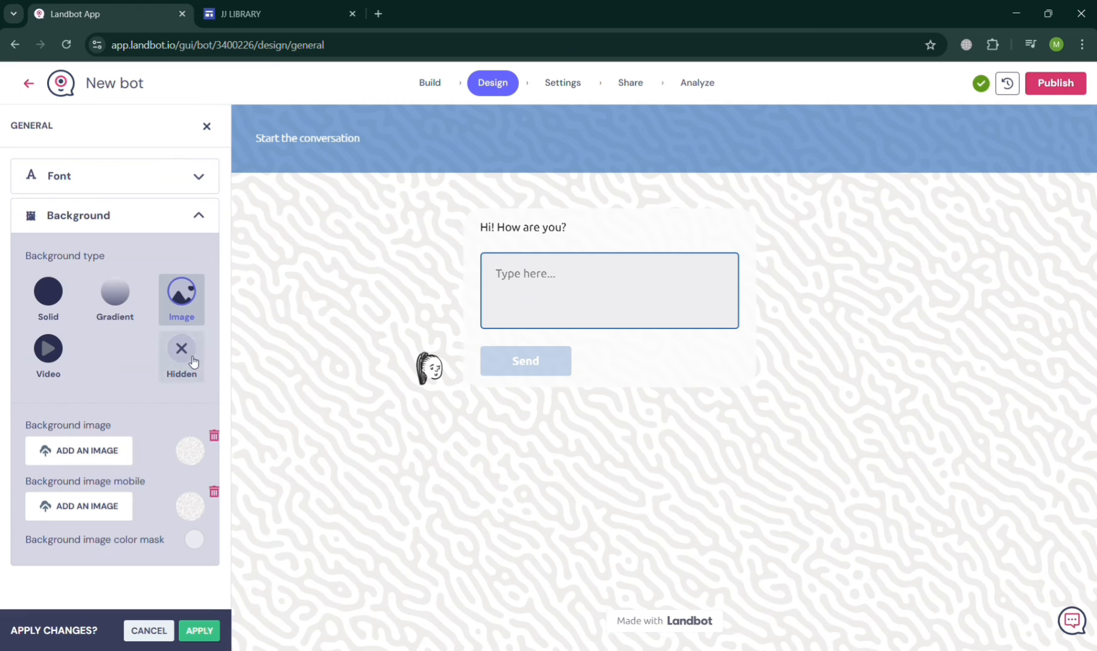
click(199, 631)
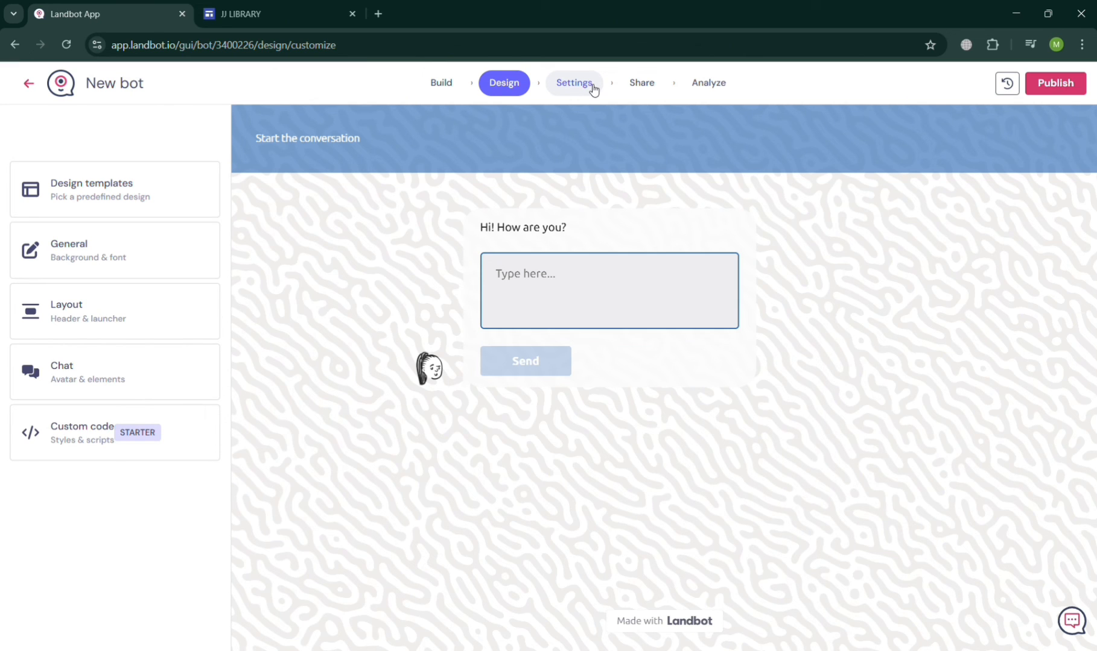
- Publish the bot and open its published link
click(1084, 92)
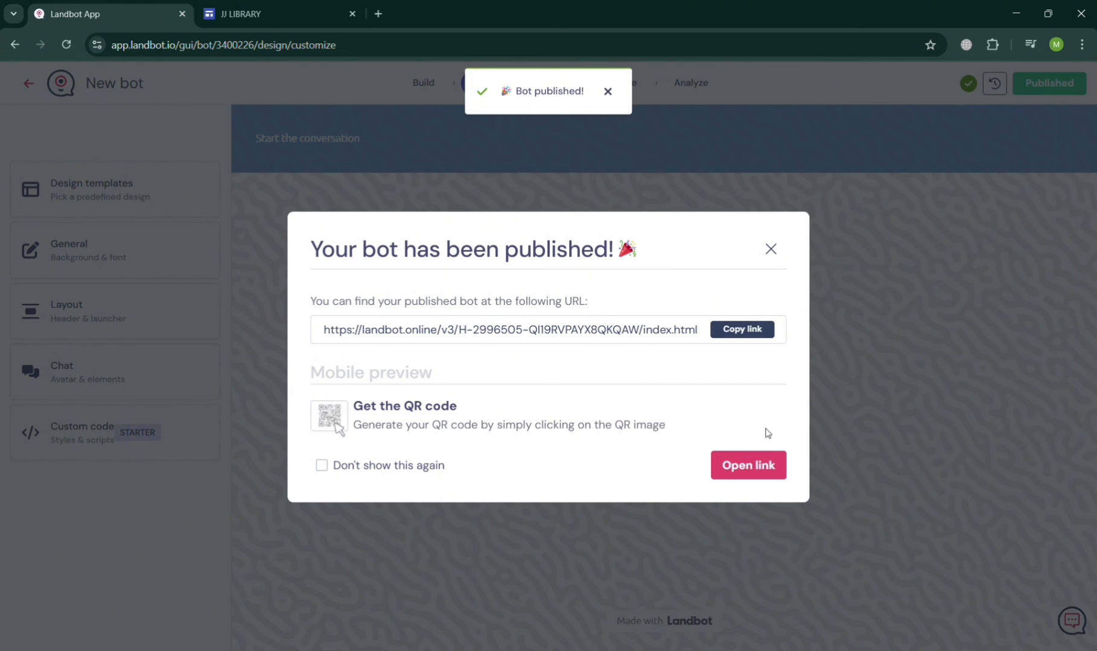
click(771, 479)
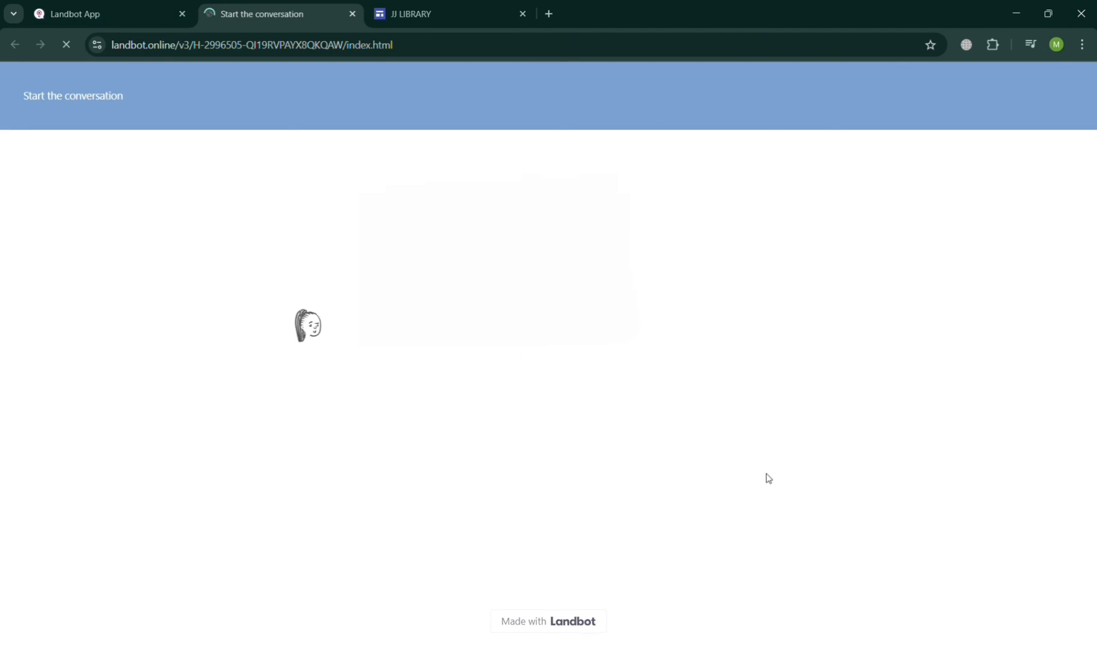
- Test the published bot by answering "Good" to the greeting and "I have concern" to the help question
click(464, 250)
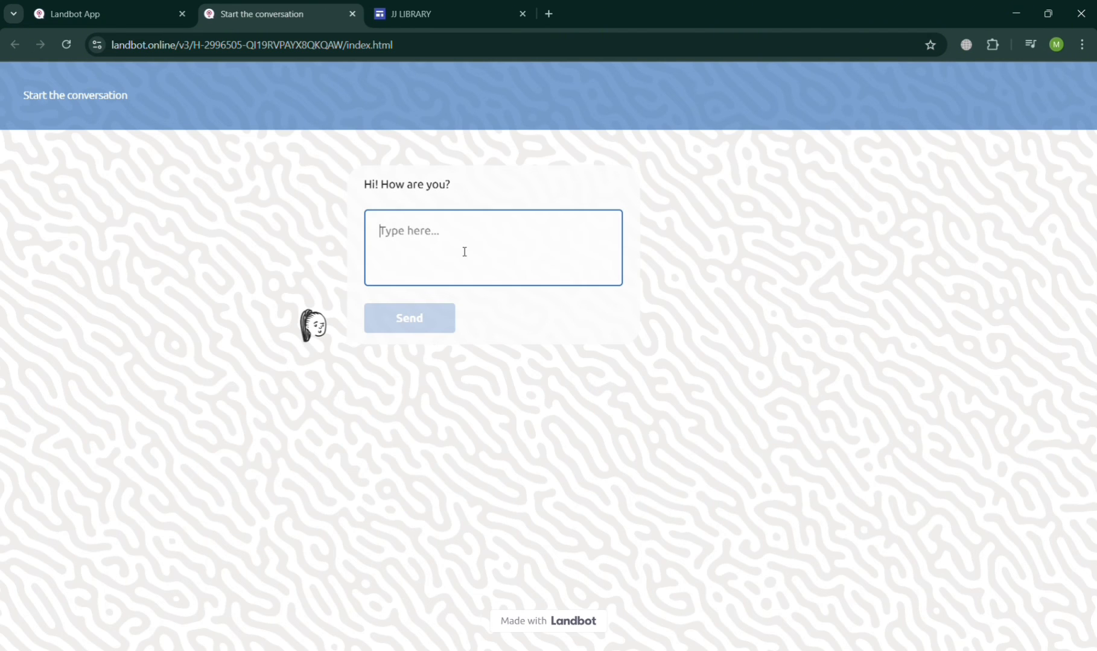
text(Good)
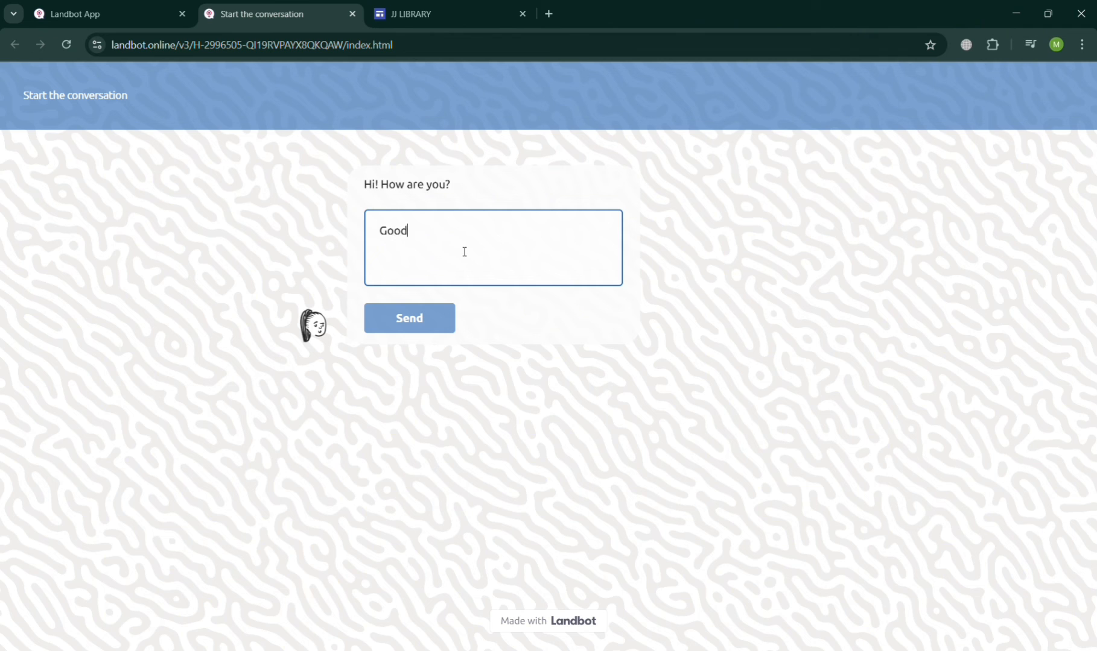
click(430, 318)
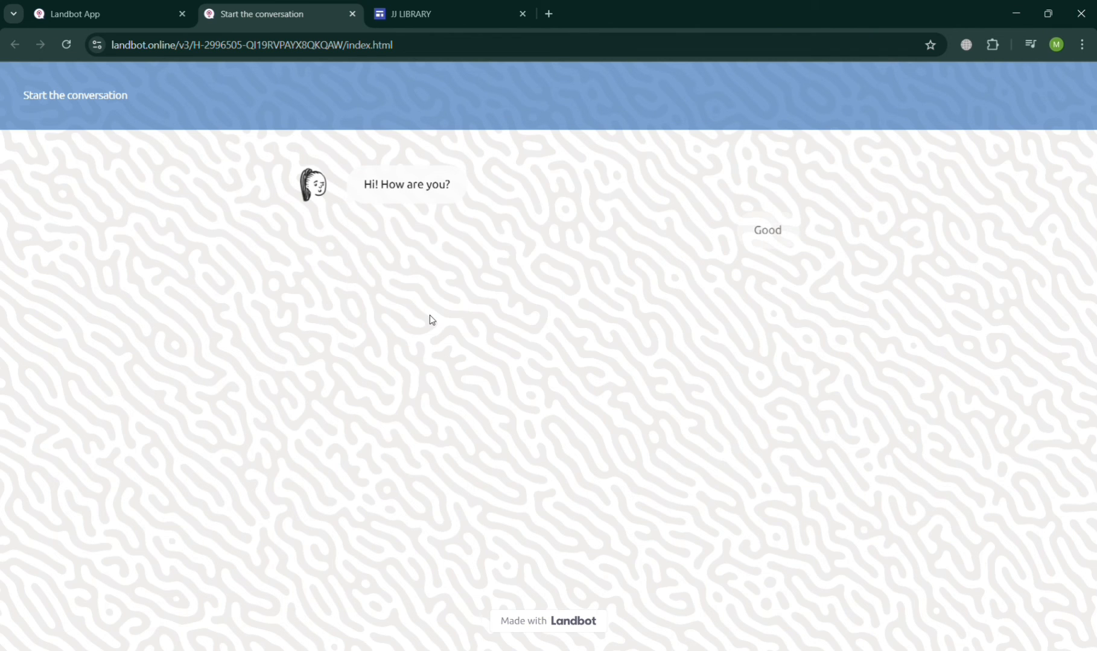
click(490, 328)
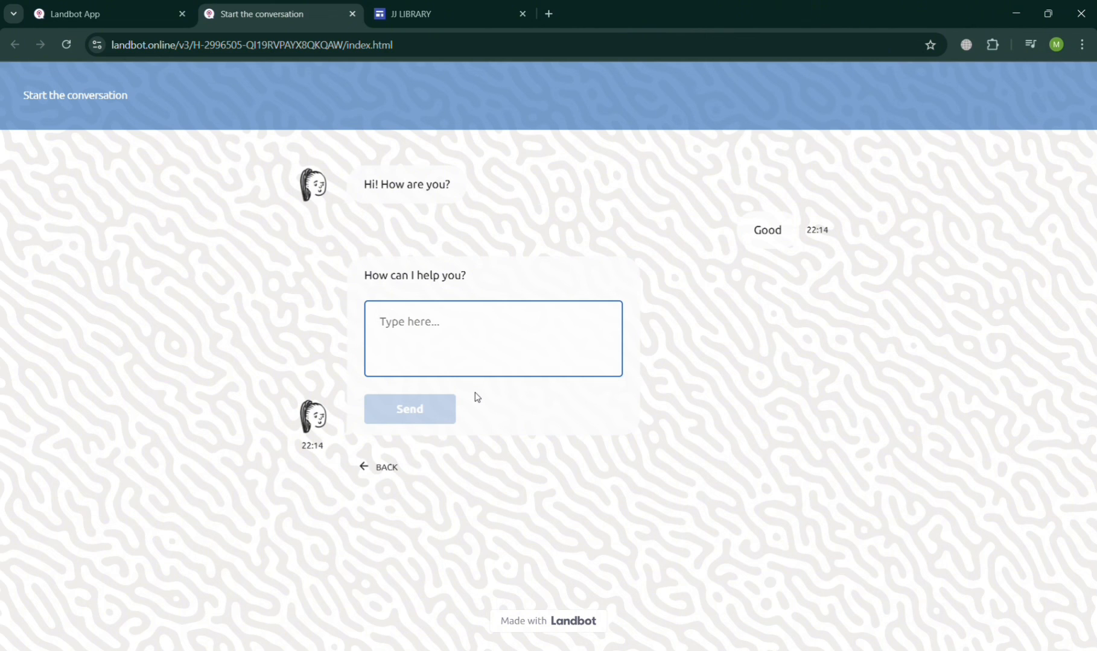
text(I have concern)
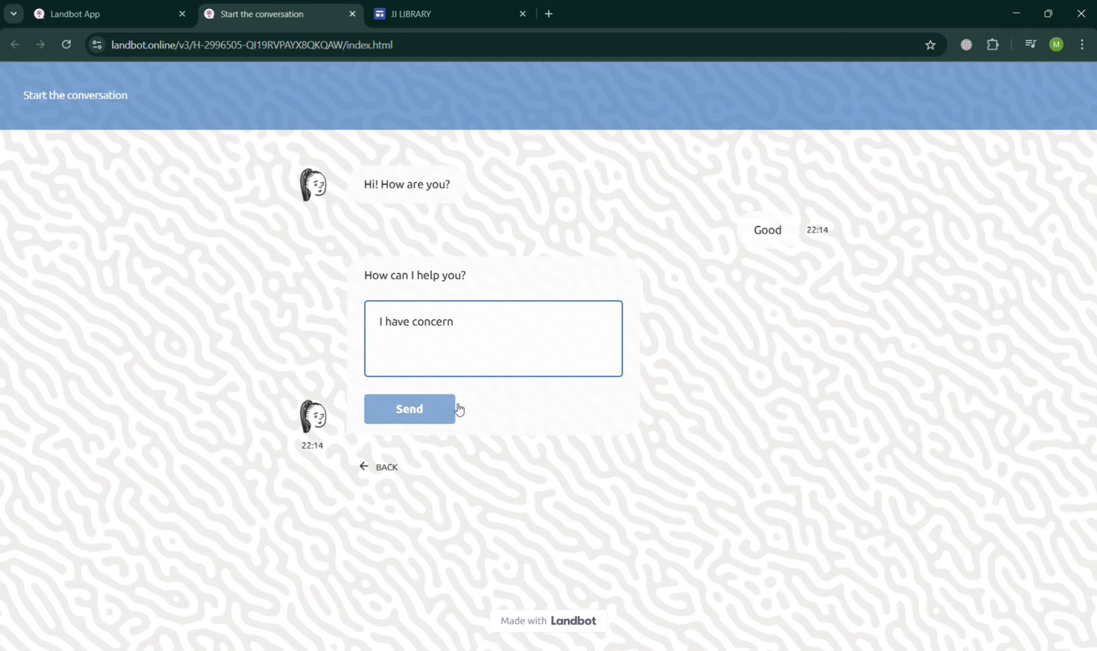
click(455, 410)
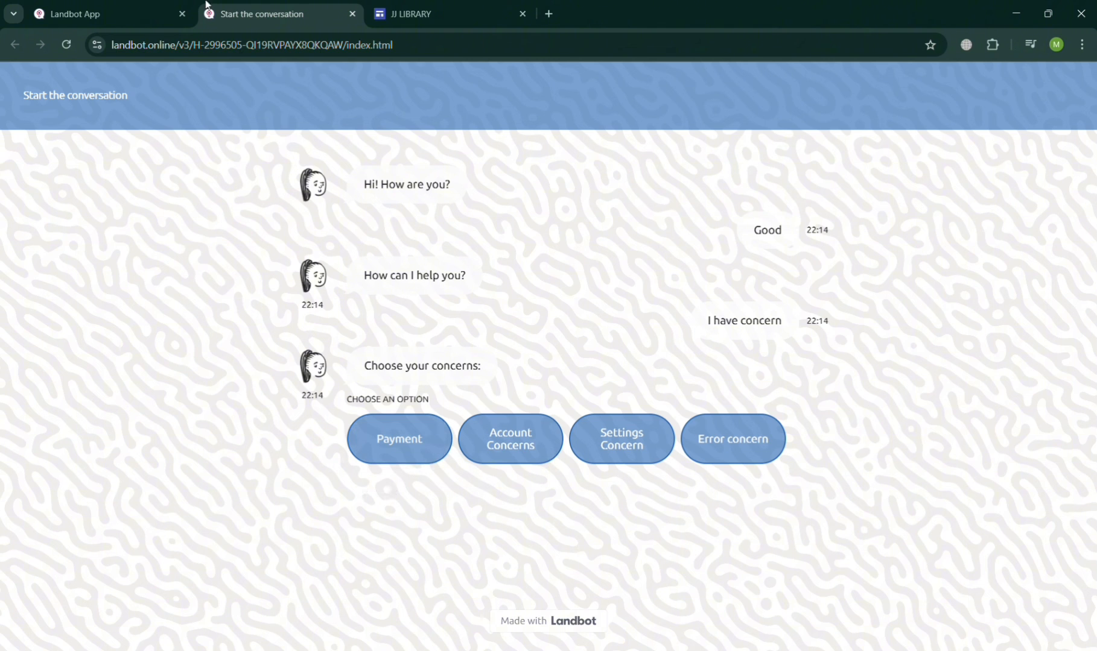
- Return to the Landbot builder and choose Embed as the display format in the website sharing options
click(113, 9)
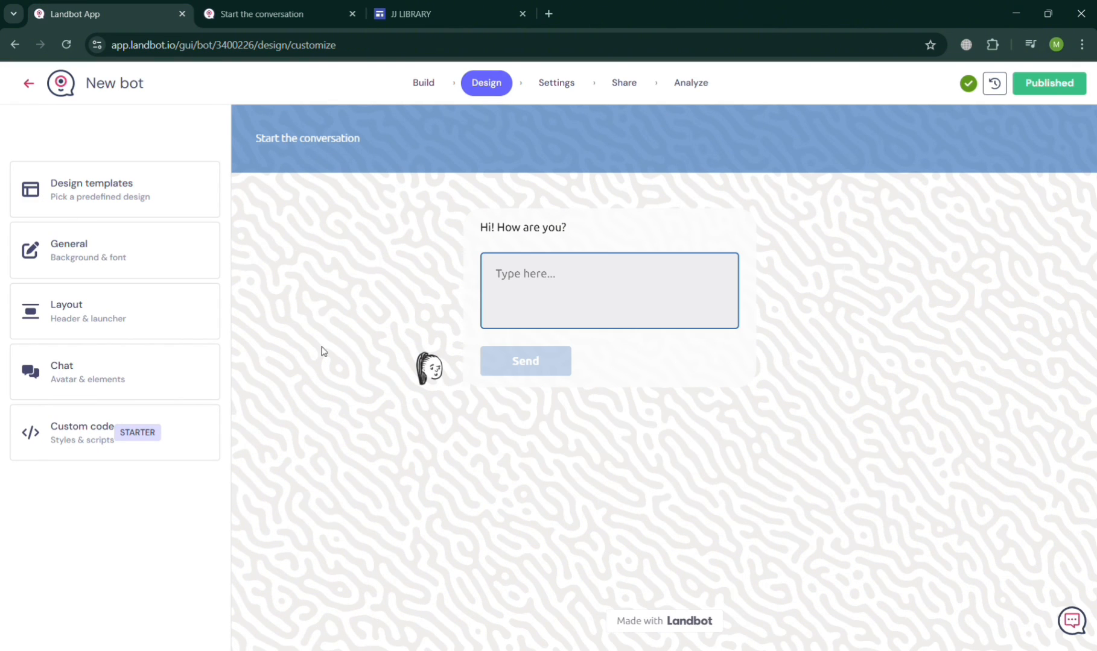
click(640, 96)
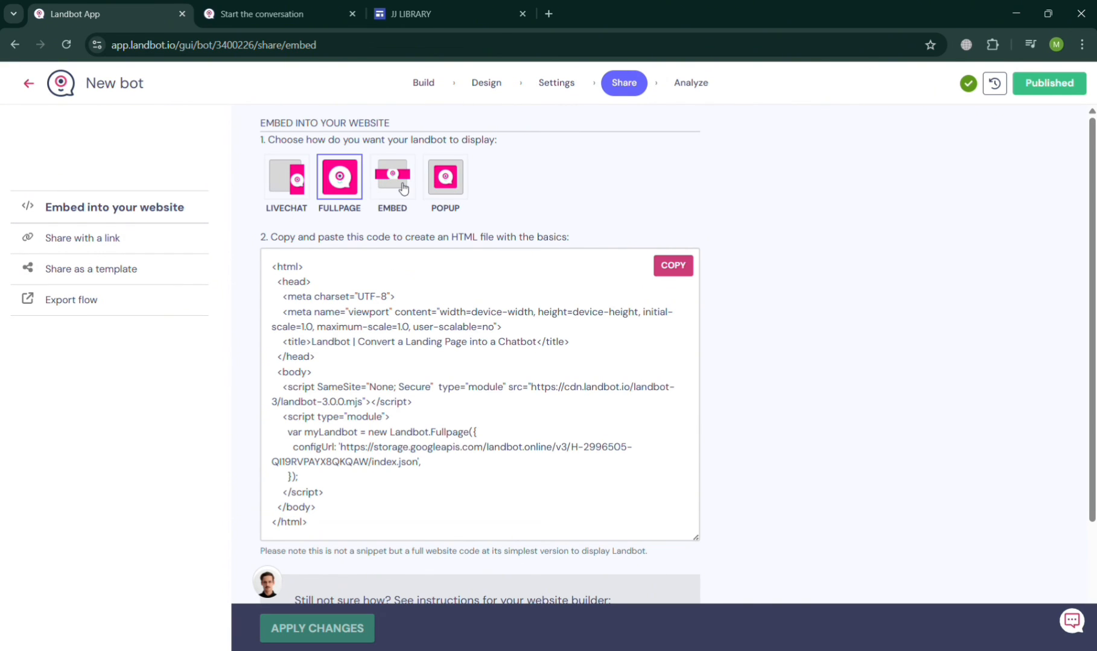
click(403, 189)
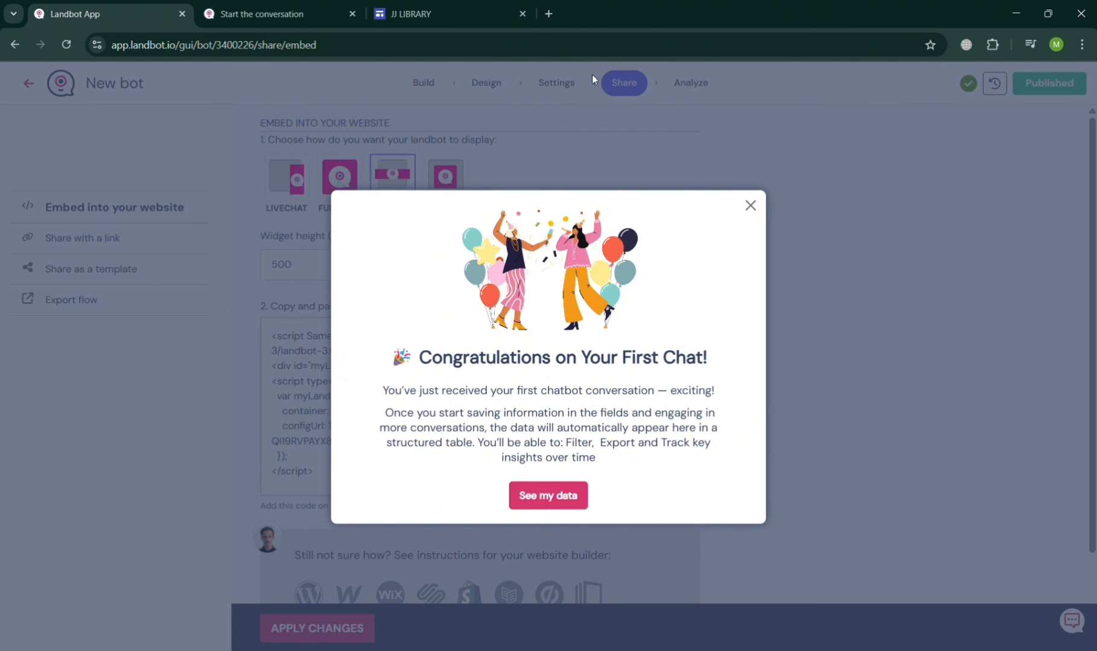
- Switch to the JJ LIBRARY site and open the dialog for embedding web content
click(514, 5)
scroll(570, 524, down, 6)
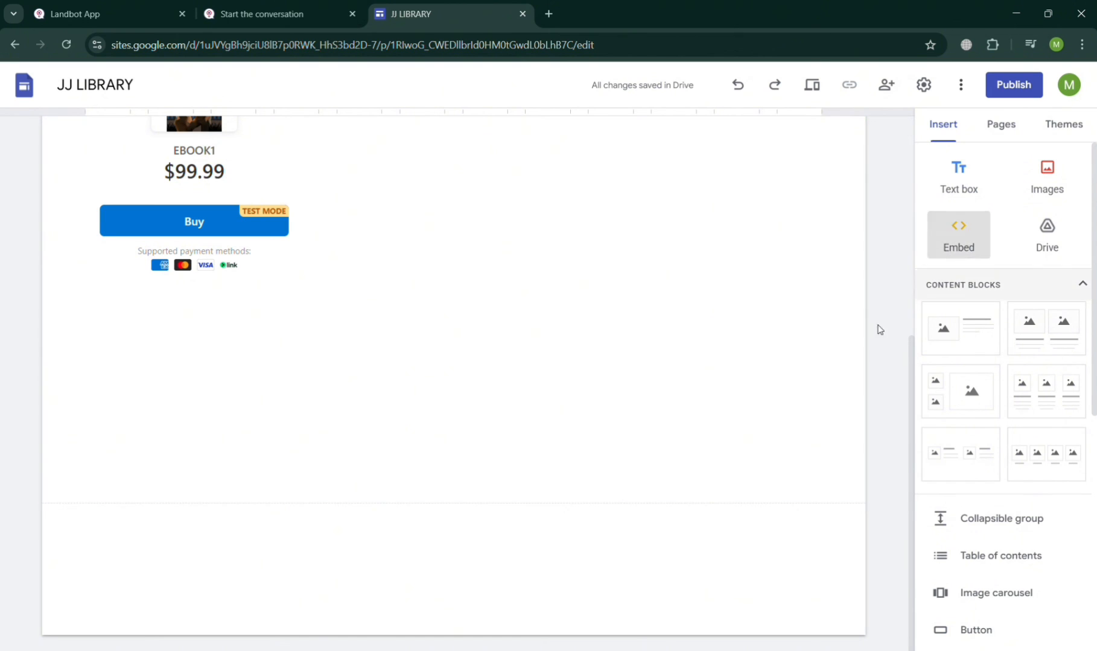
click(962, 235)
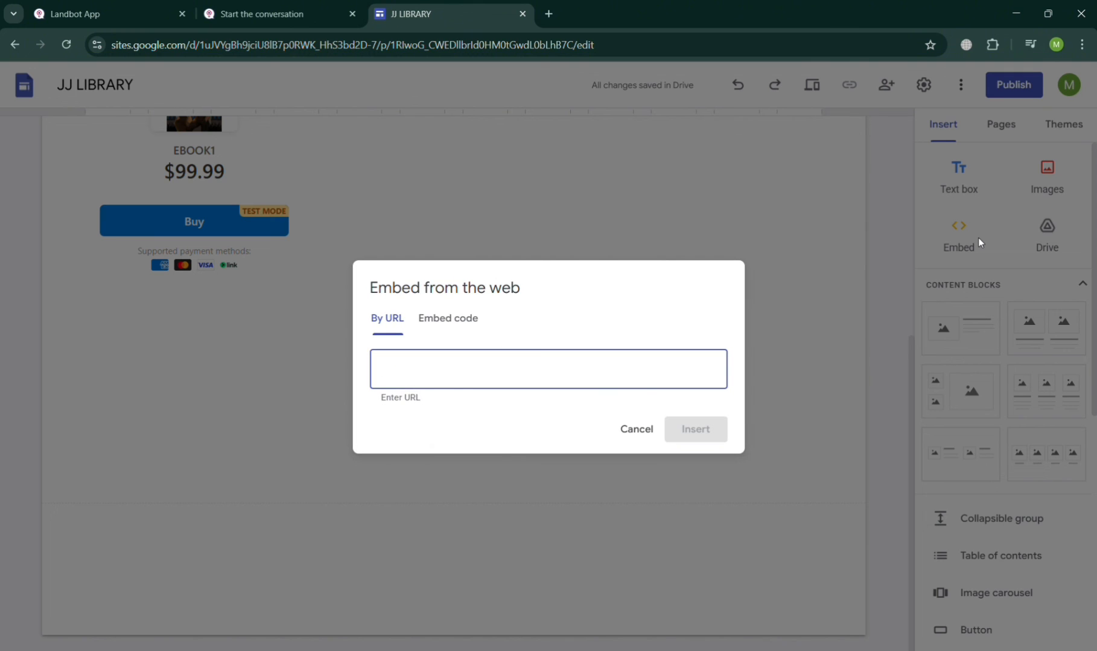
- Return to the Landbot builder, dismiss the first-chat congratulations, and copy the website embed code snippet
click(316, 5)
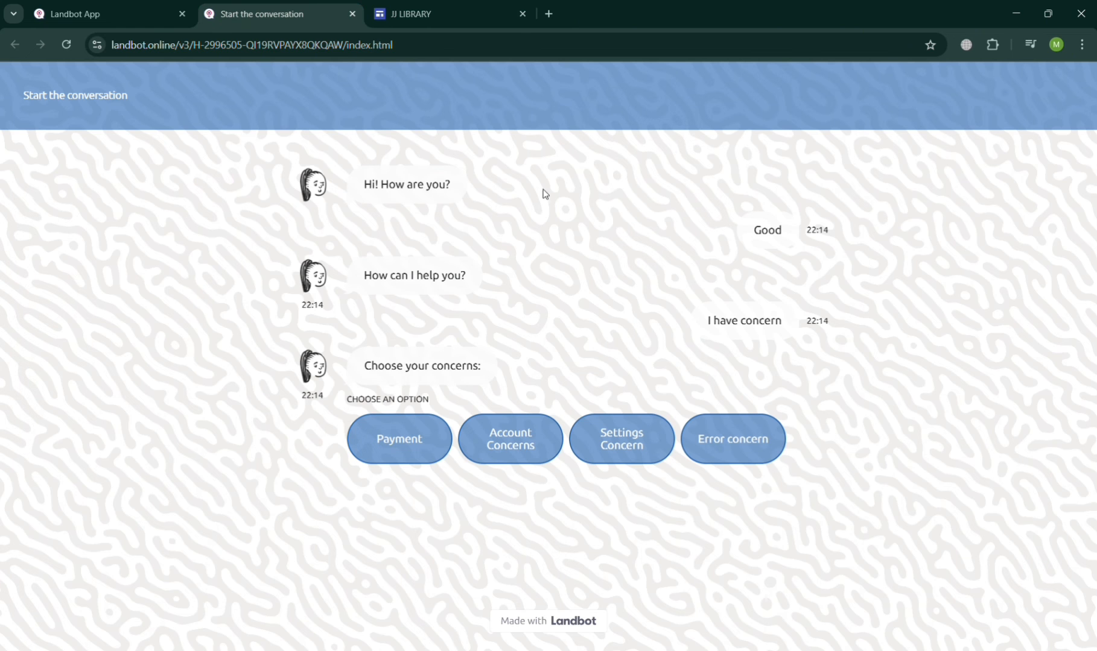
click(76, 5)
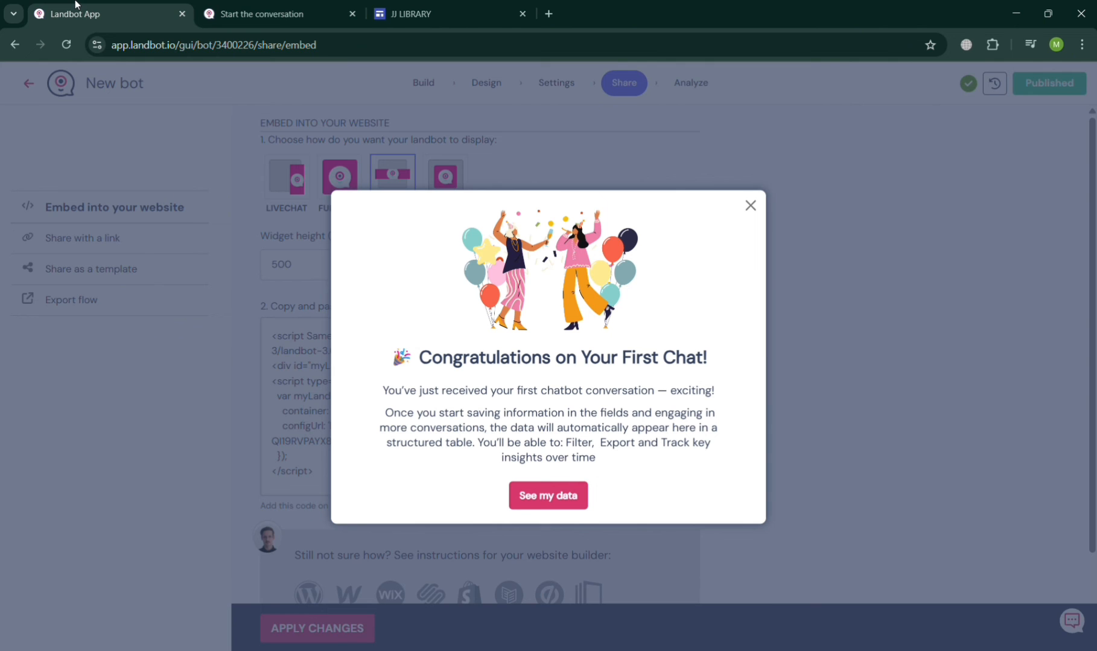
click(750, 206)
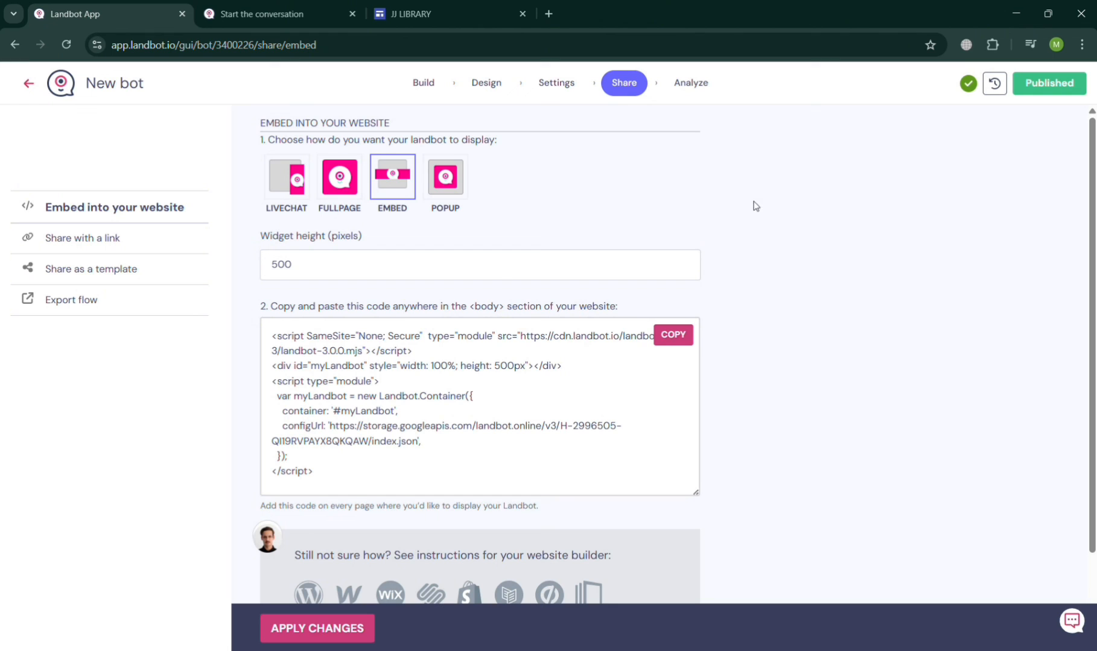
click(674, 336)
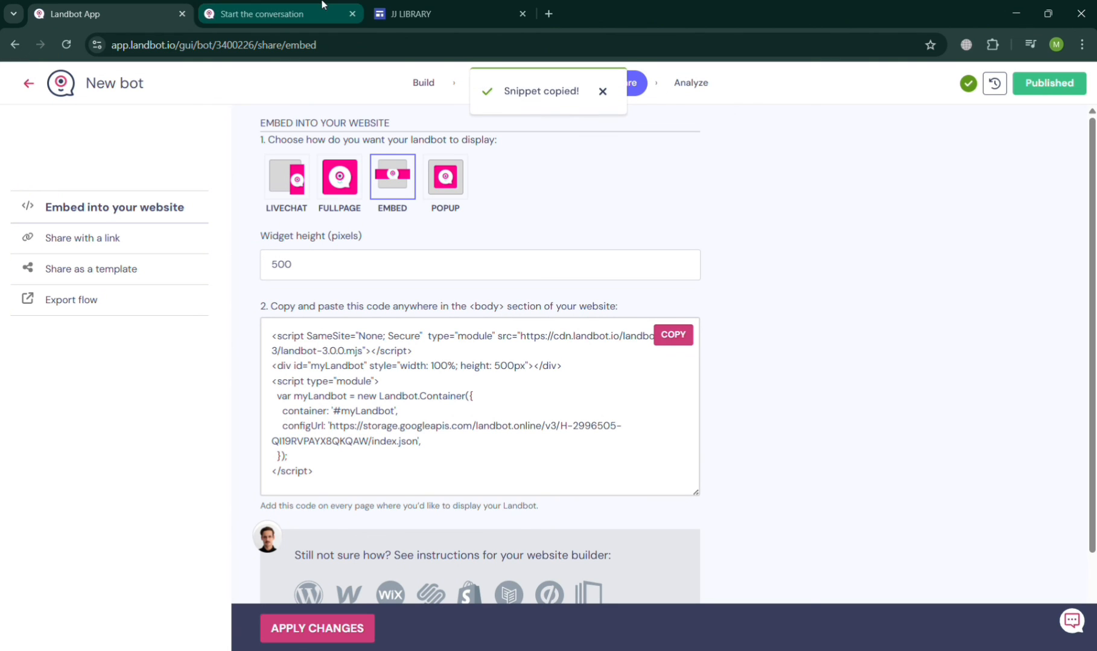
- Switch back to the JJ LIBRARY site and insert the chatbot on the page using the copied Landbot embed code
click(410, 13)
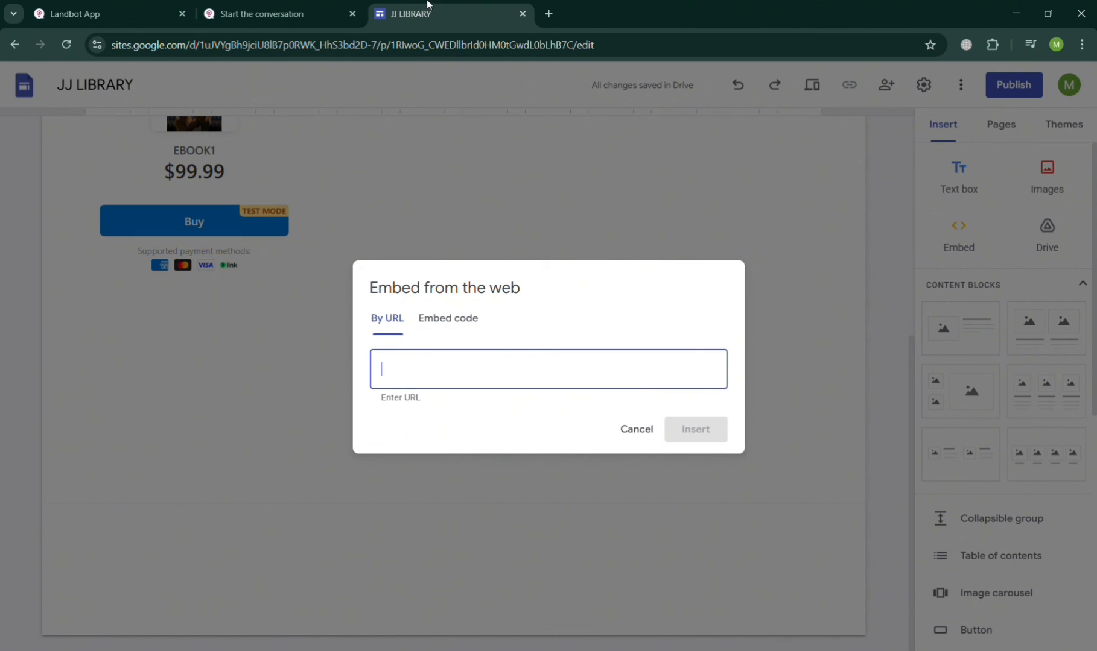
click(440, 321)
key(ctrl+v)
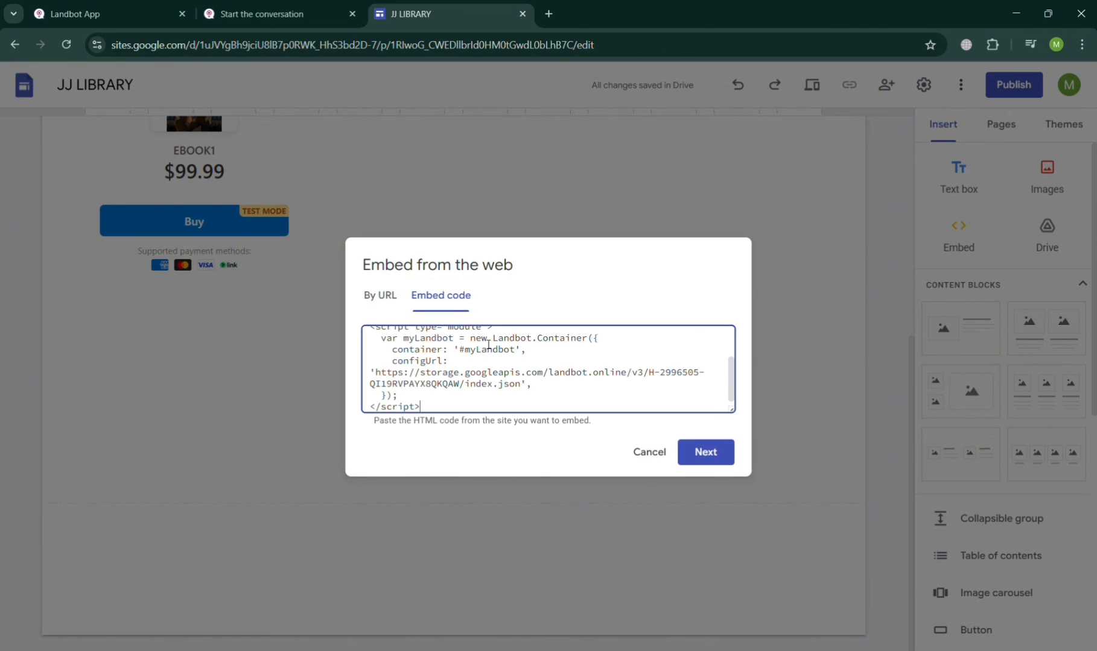
click(707, 452)
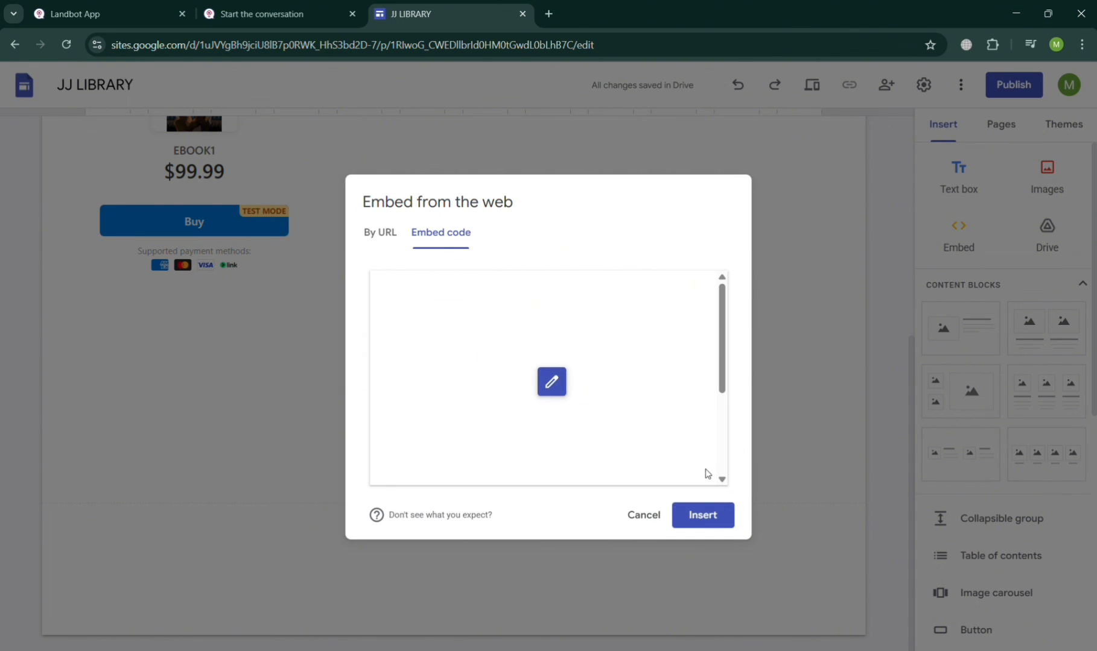
click(724, 514)
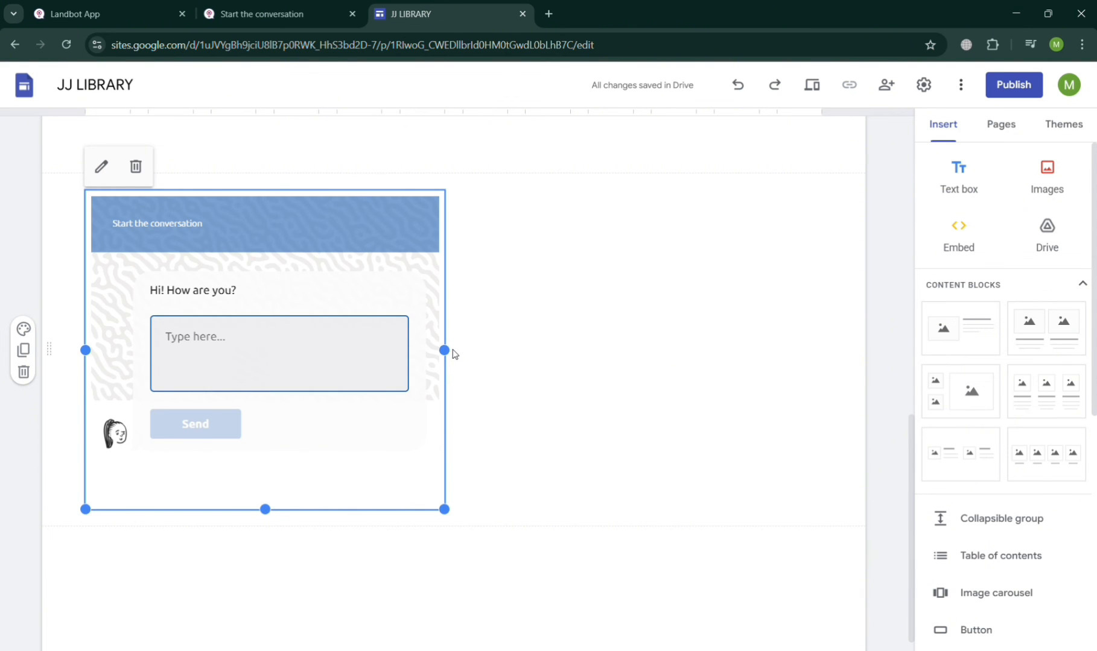
- Widen the embedded chatbot to the full content width of the page and review its placement below the EBOOK1 product
drag(463, 353, 824, 387)
click(734, 558)
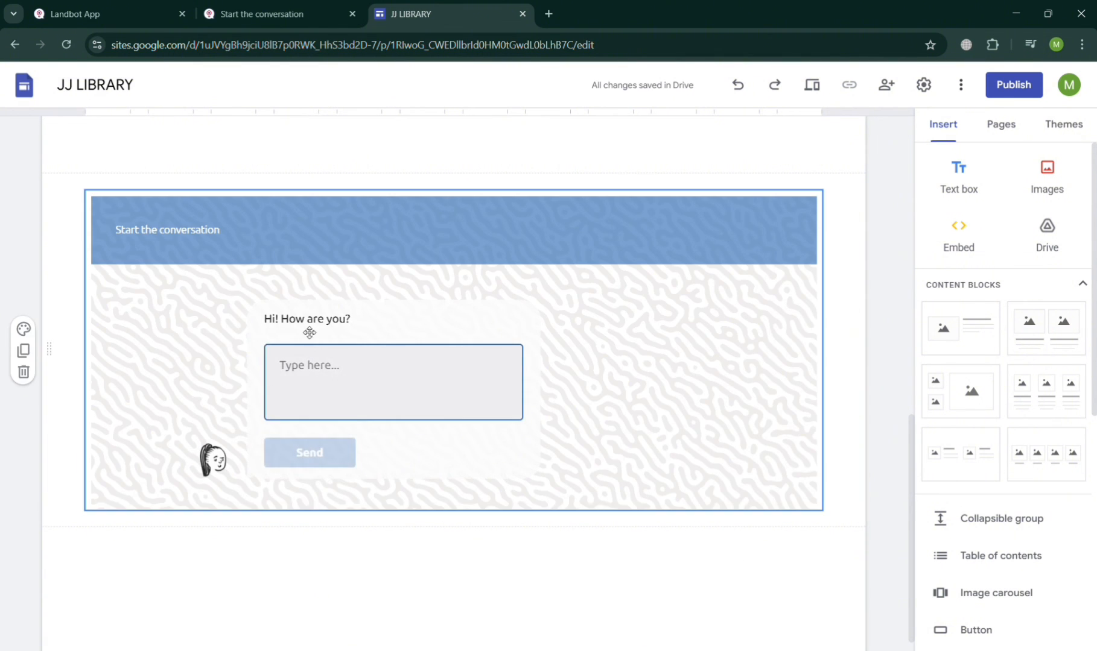
click(324, 411)
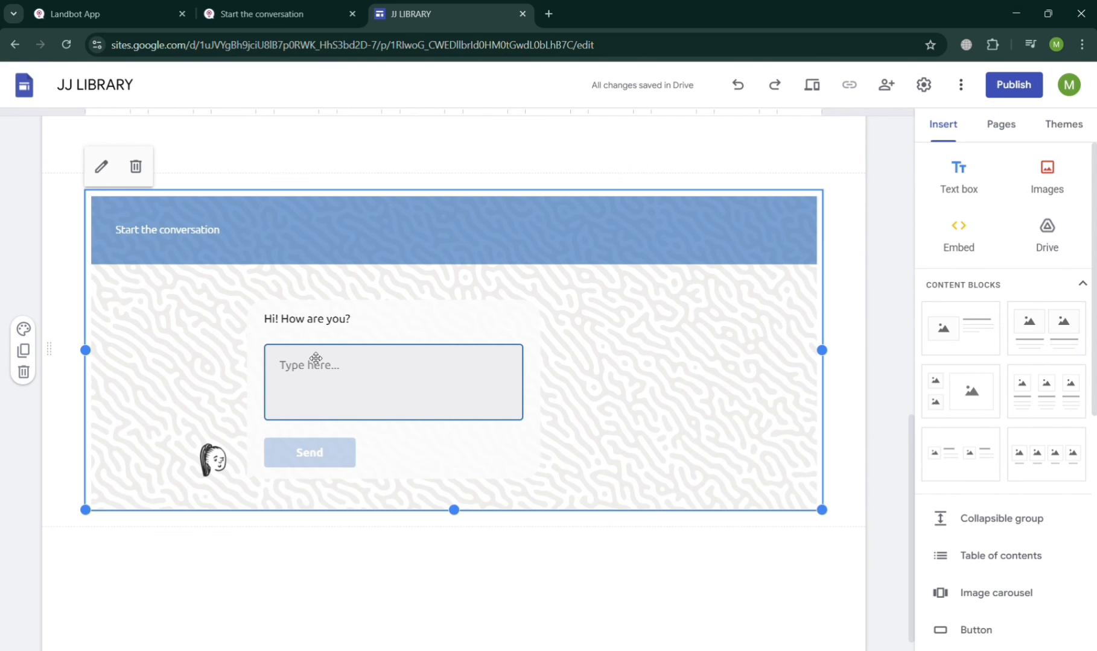
scroll(672, 414, up, 5)
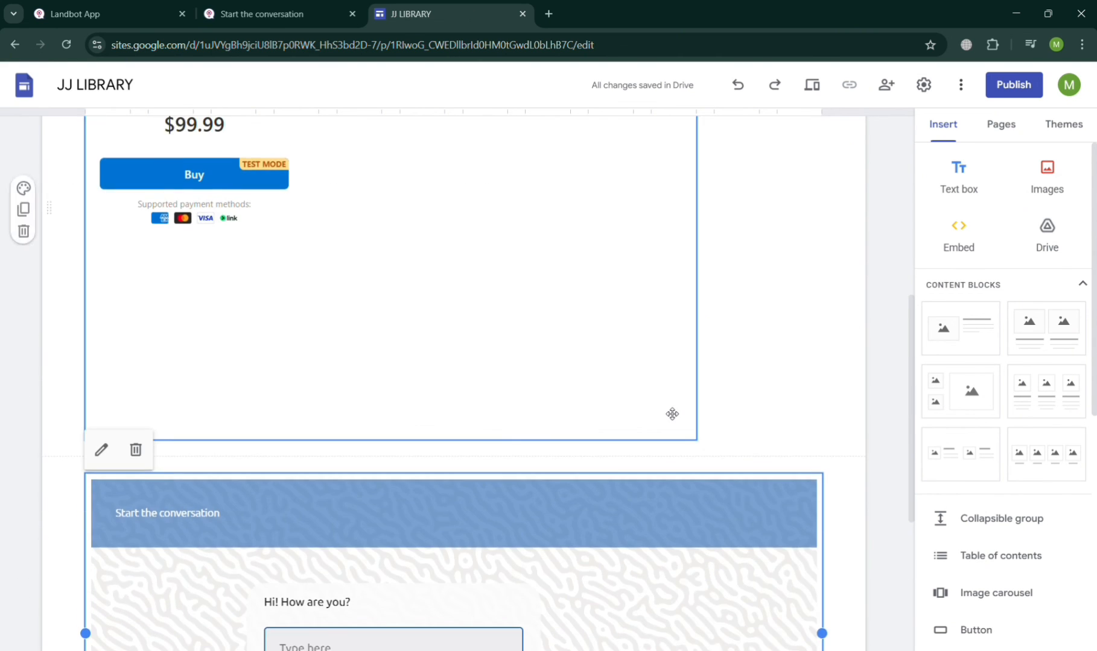
scroll(672, 414, up, 7)
scroll(672, 413, down, 11)
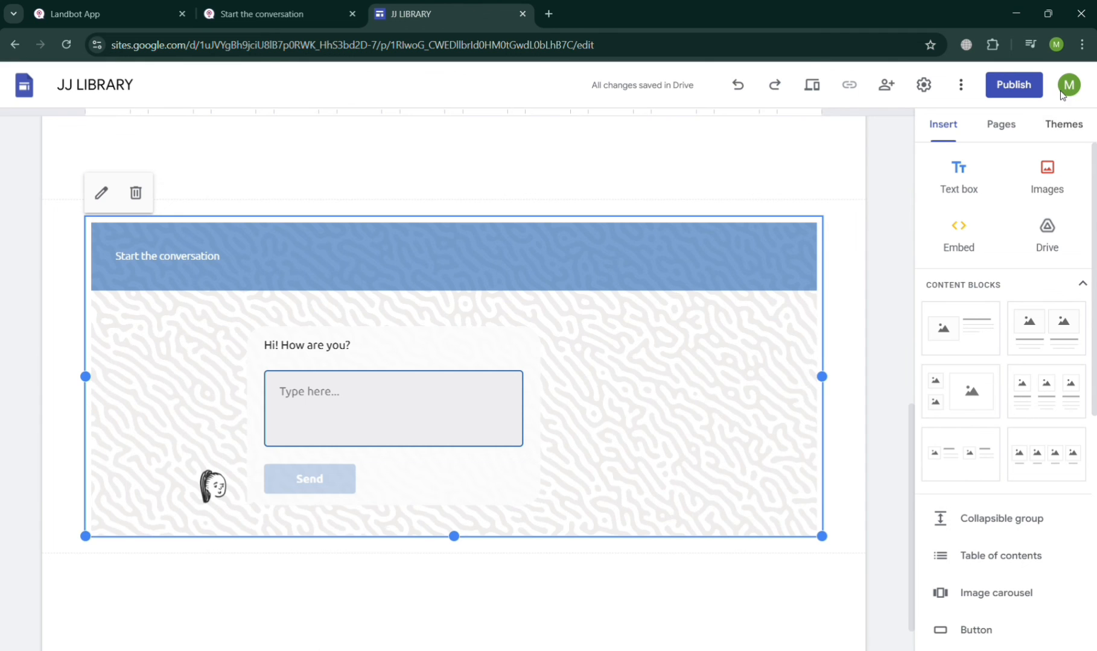